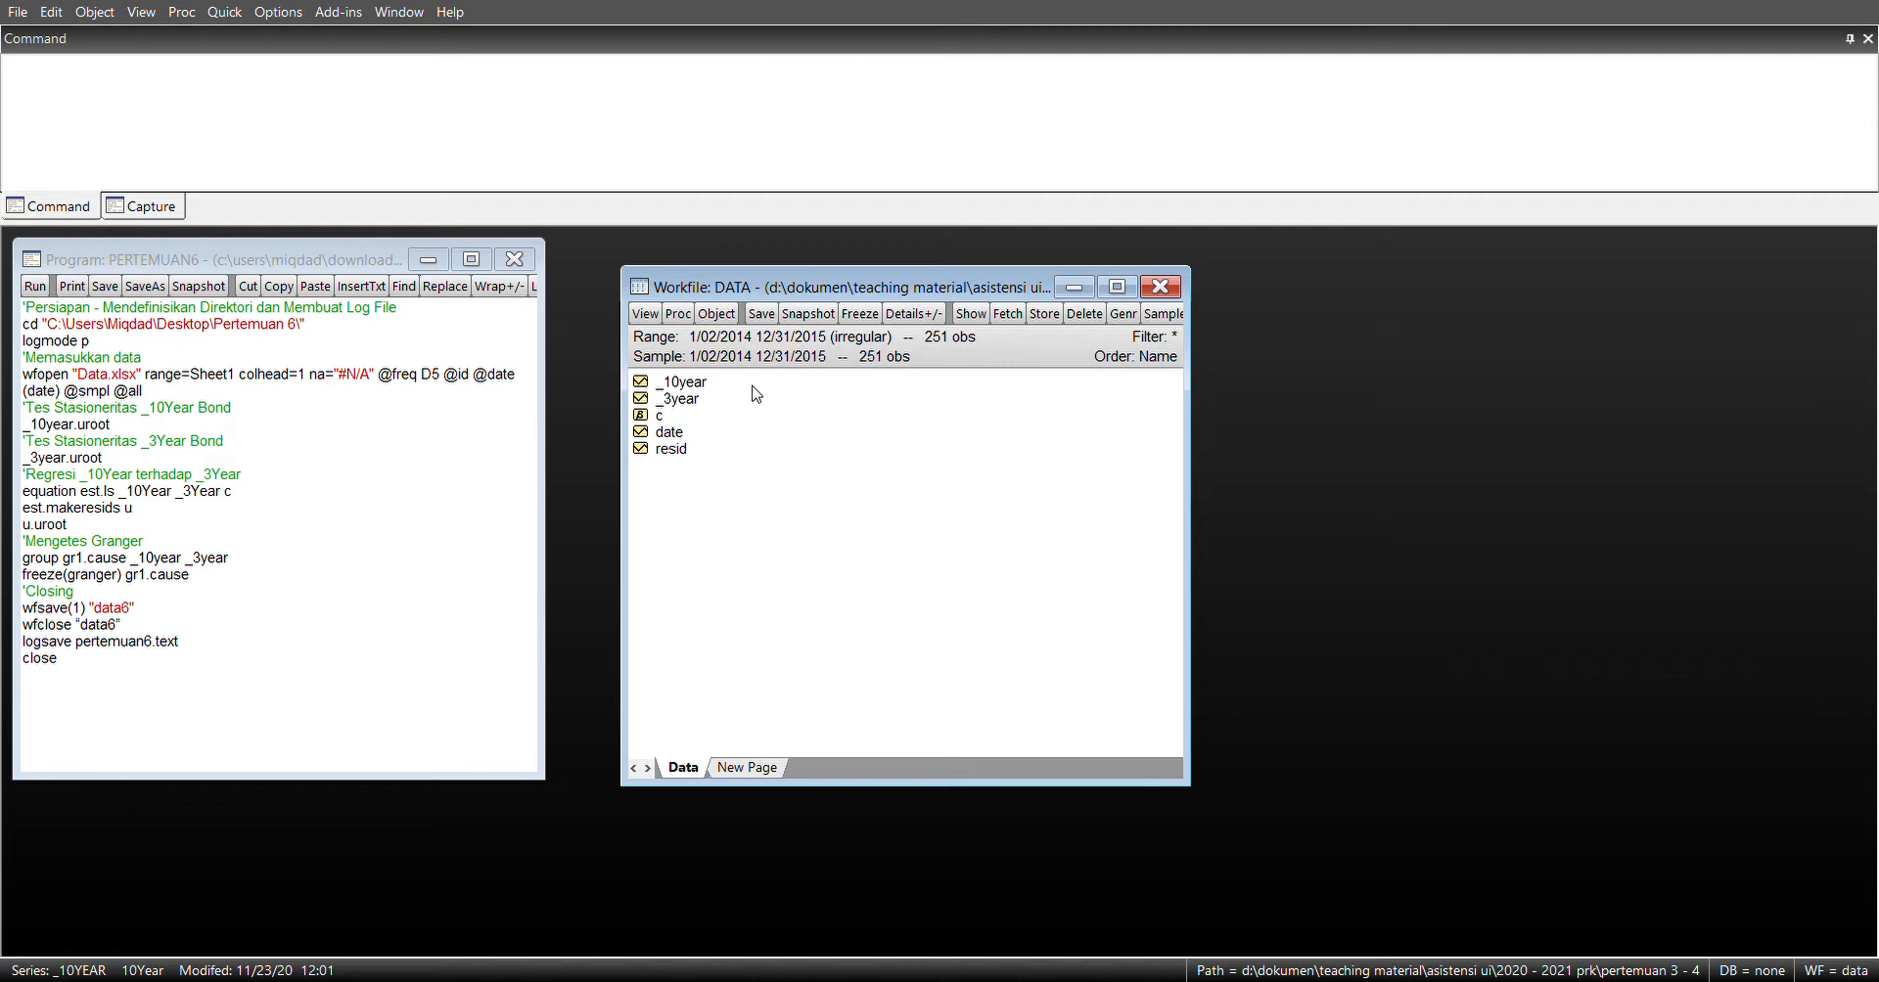
Step: Run a unit root test on the series with _10year.uroot and inspect its null hypothesis
{"action": "left_click", "coordinate": [565, 109]}
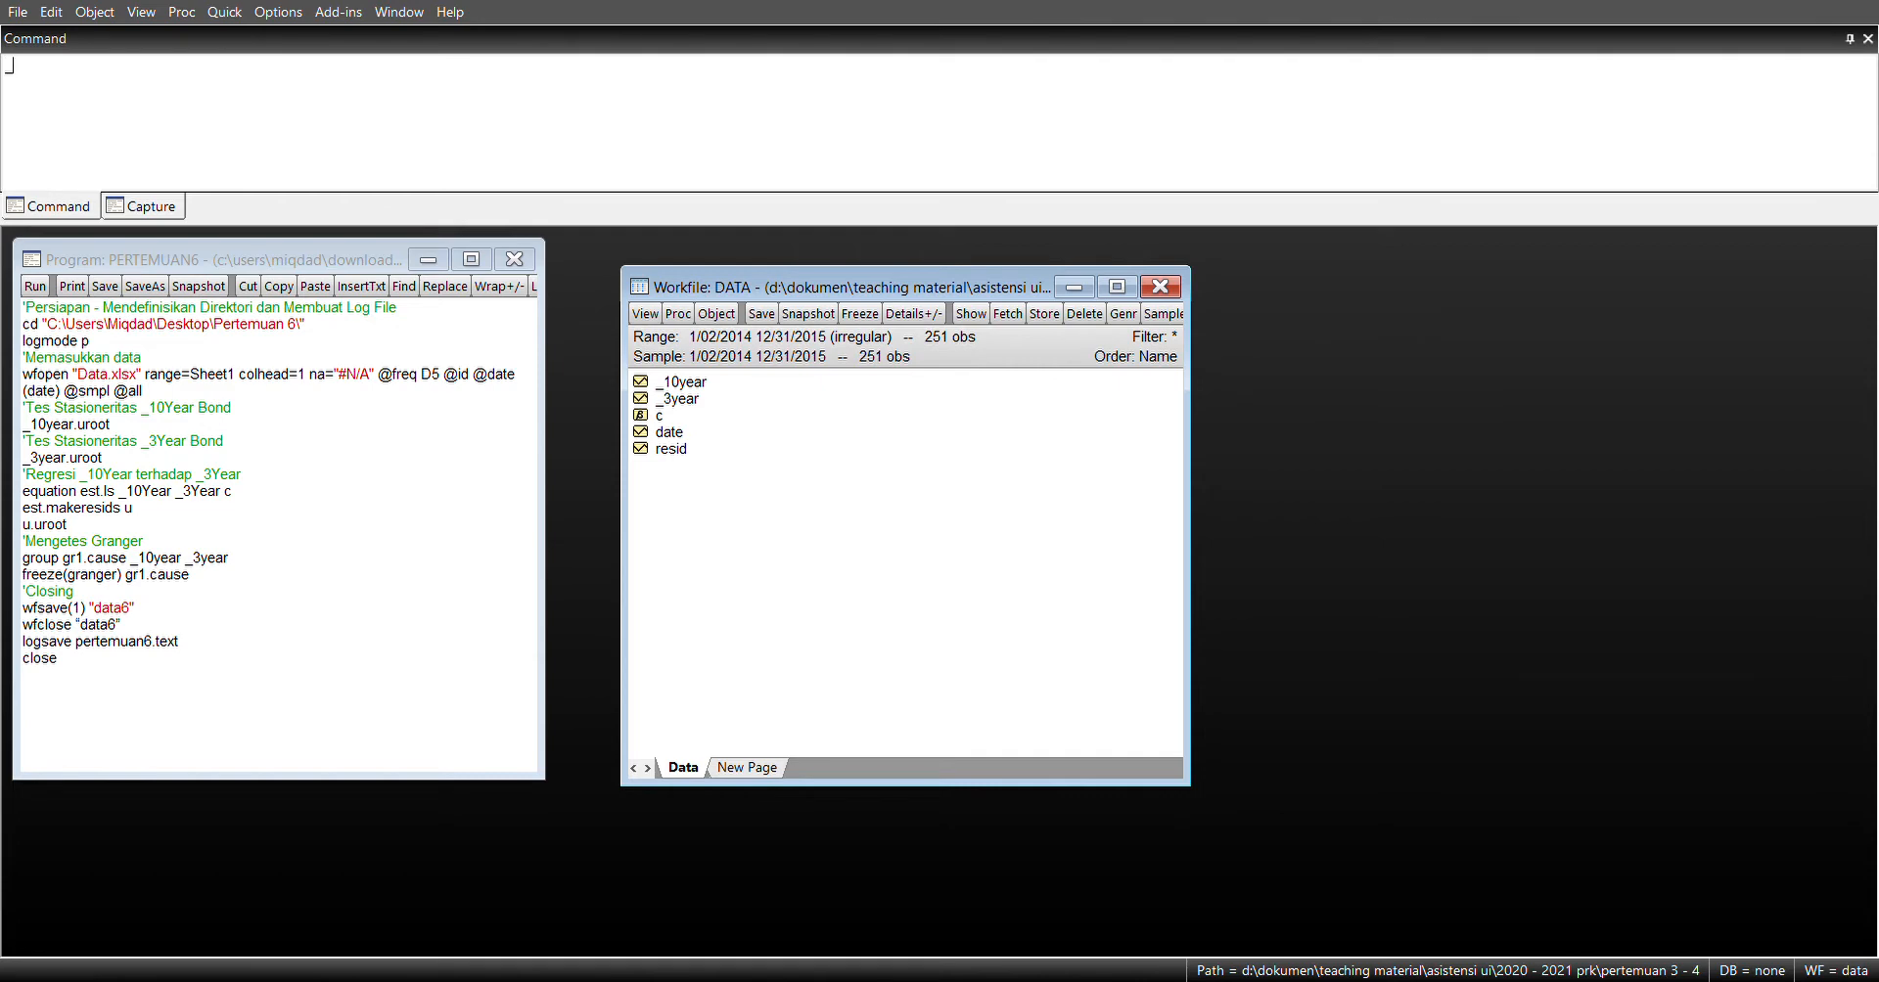
{"action": "type", "text": "_10yaear.uroot"}
{"action": "key", "text": "Return"}
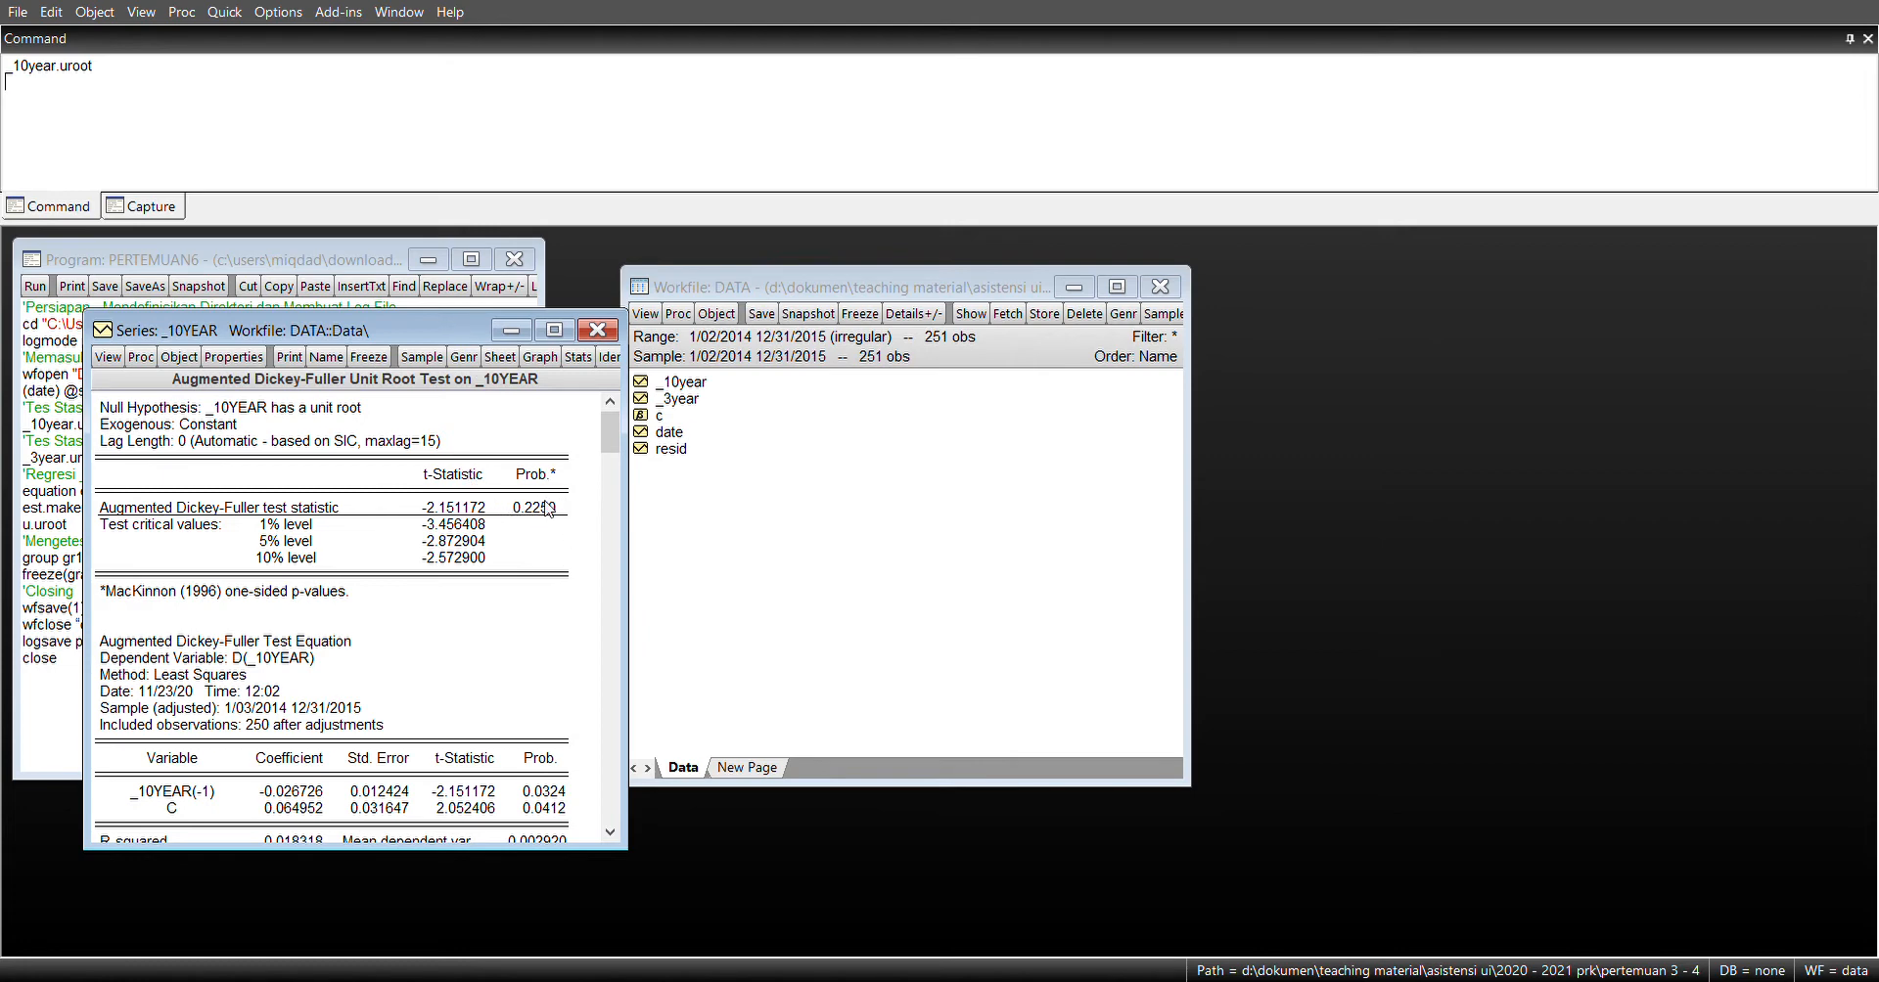
{"action": "left_click_drag", "start_coordinate": [342, 412], "coordinate": [173, 419]}
{"action": "left_click", "coordinate": [322, 406]}
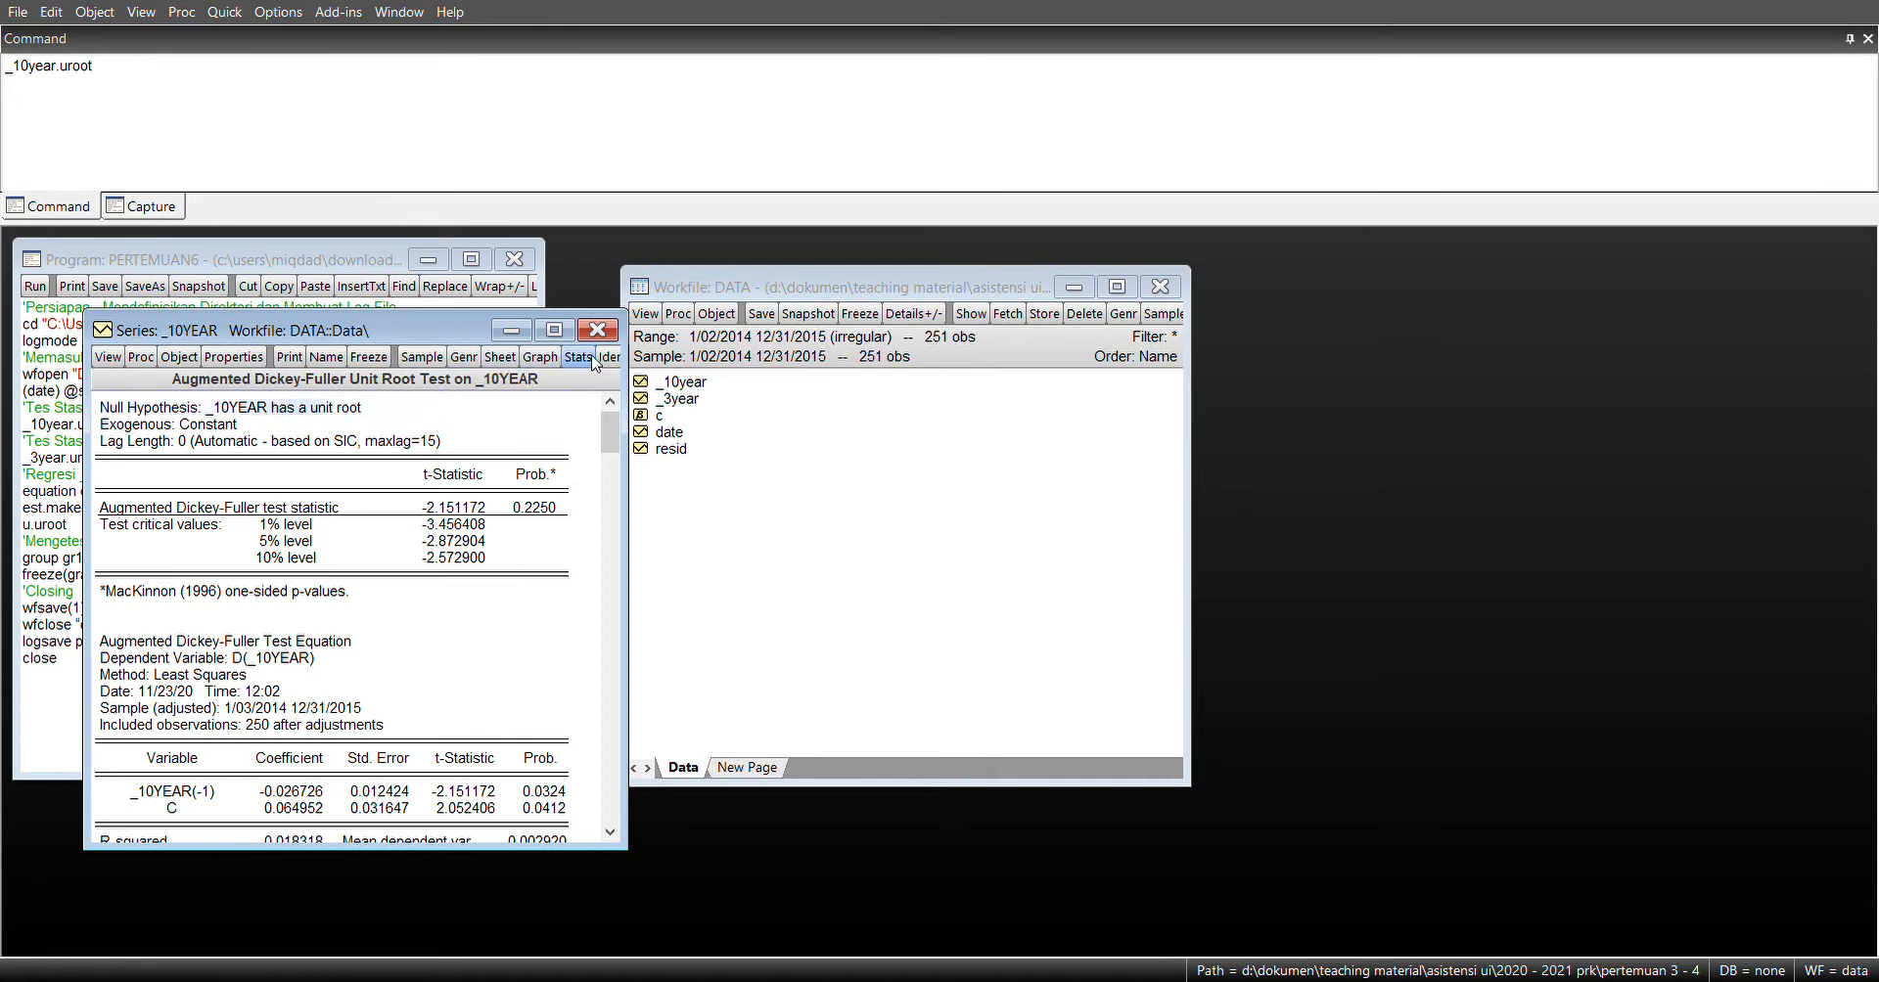
Step: Run the unit root test _3year.uroot and place its output beside the _10year result for comparison
{"action": "left_click", "coordinate": [172, 117]}
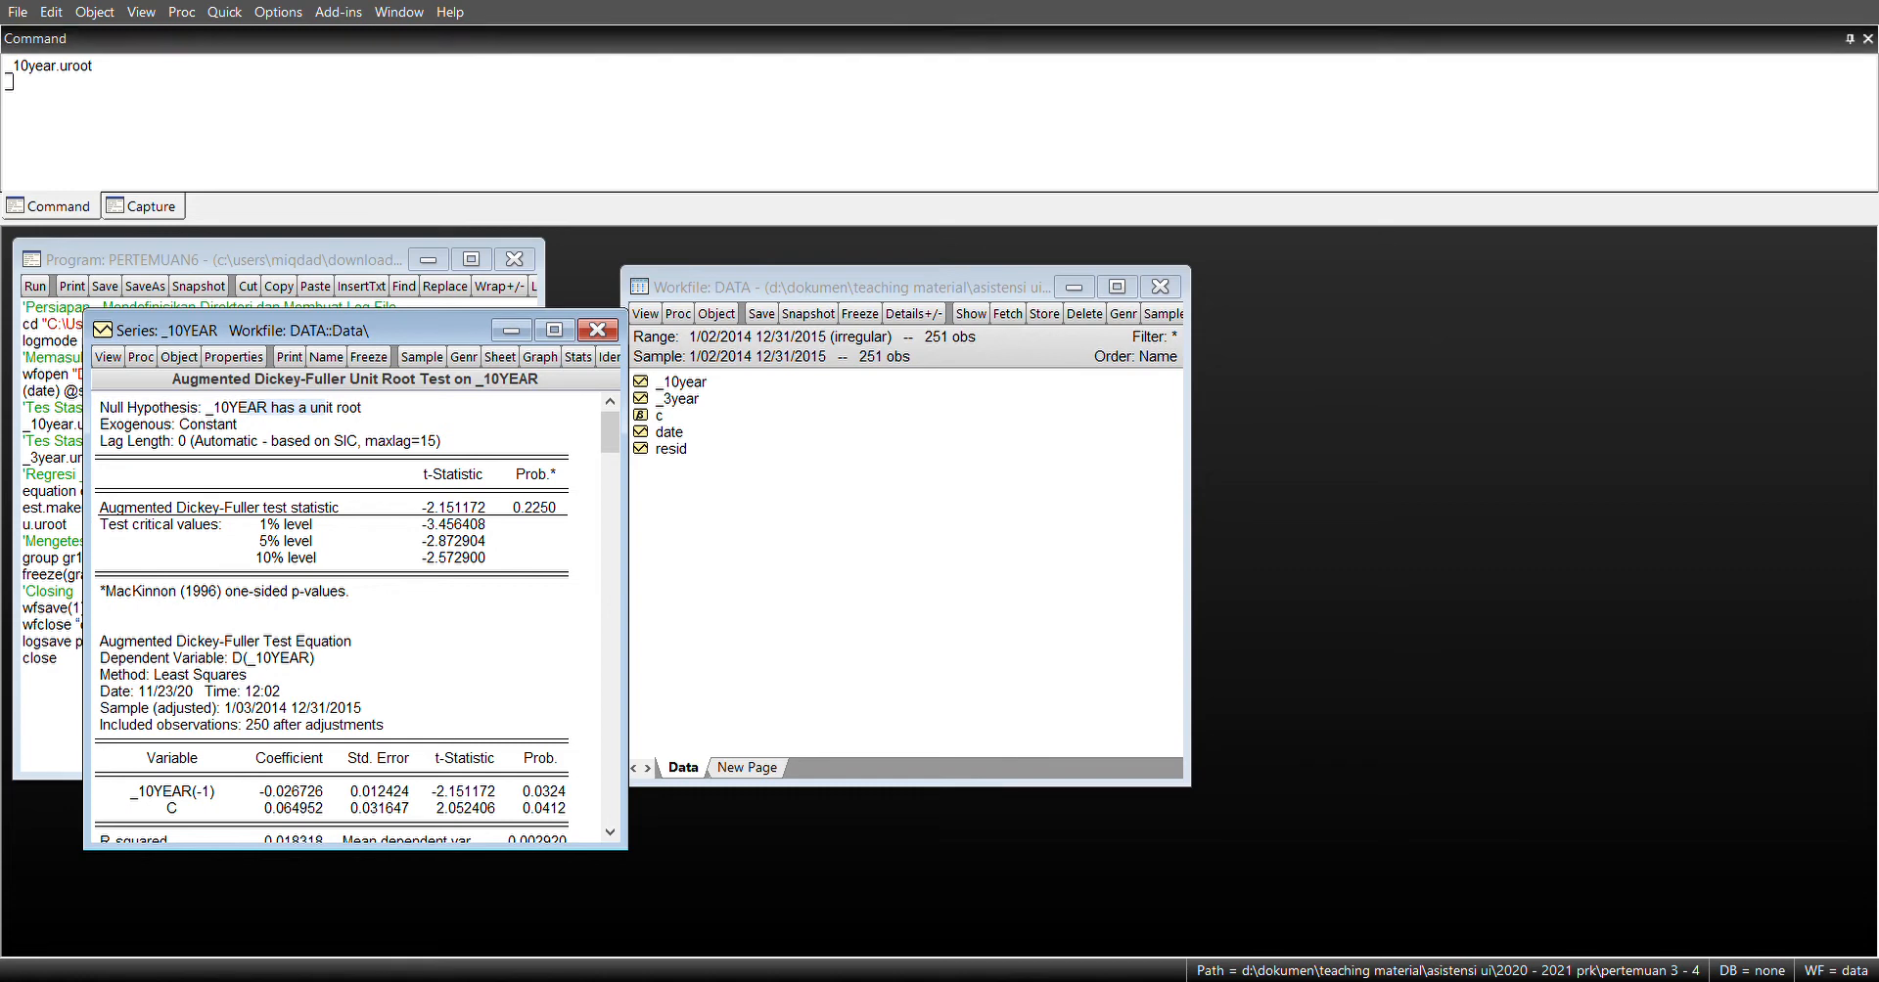
{"action": "type", "text": "_3year.uroot"}
{"action": "key", "text": "Return"}
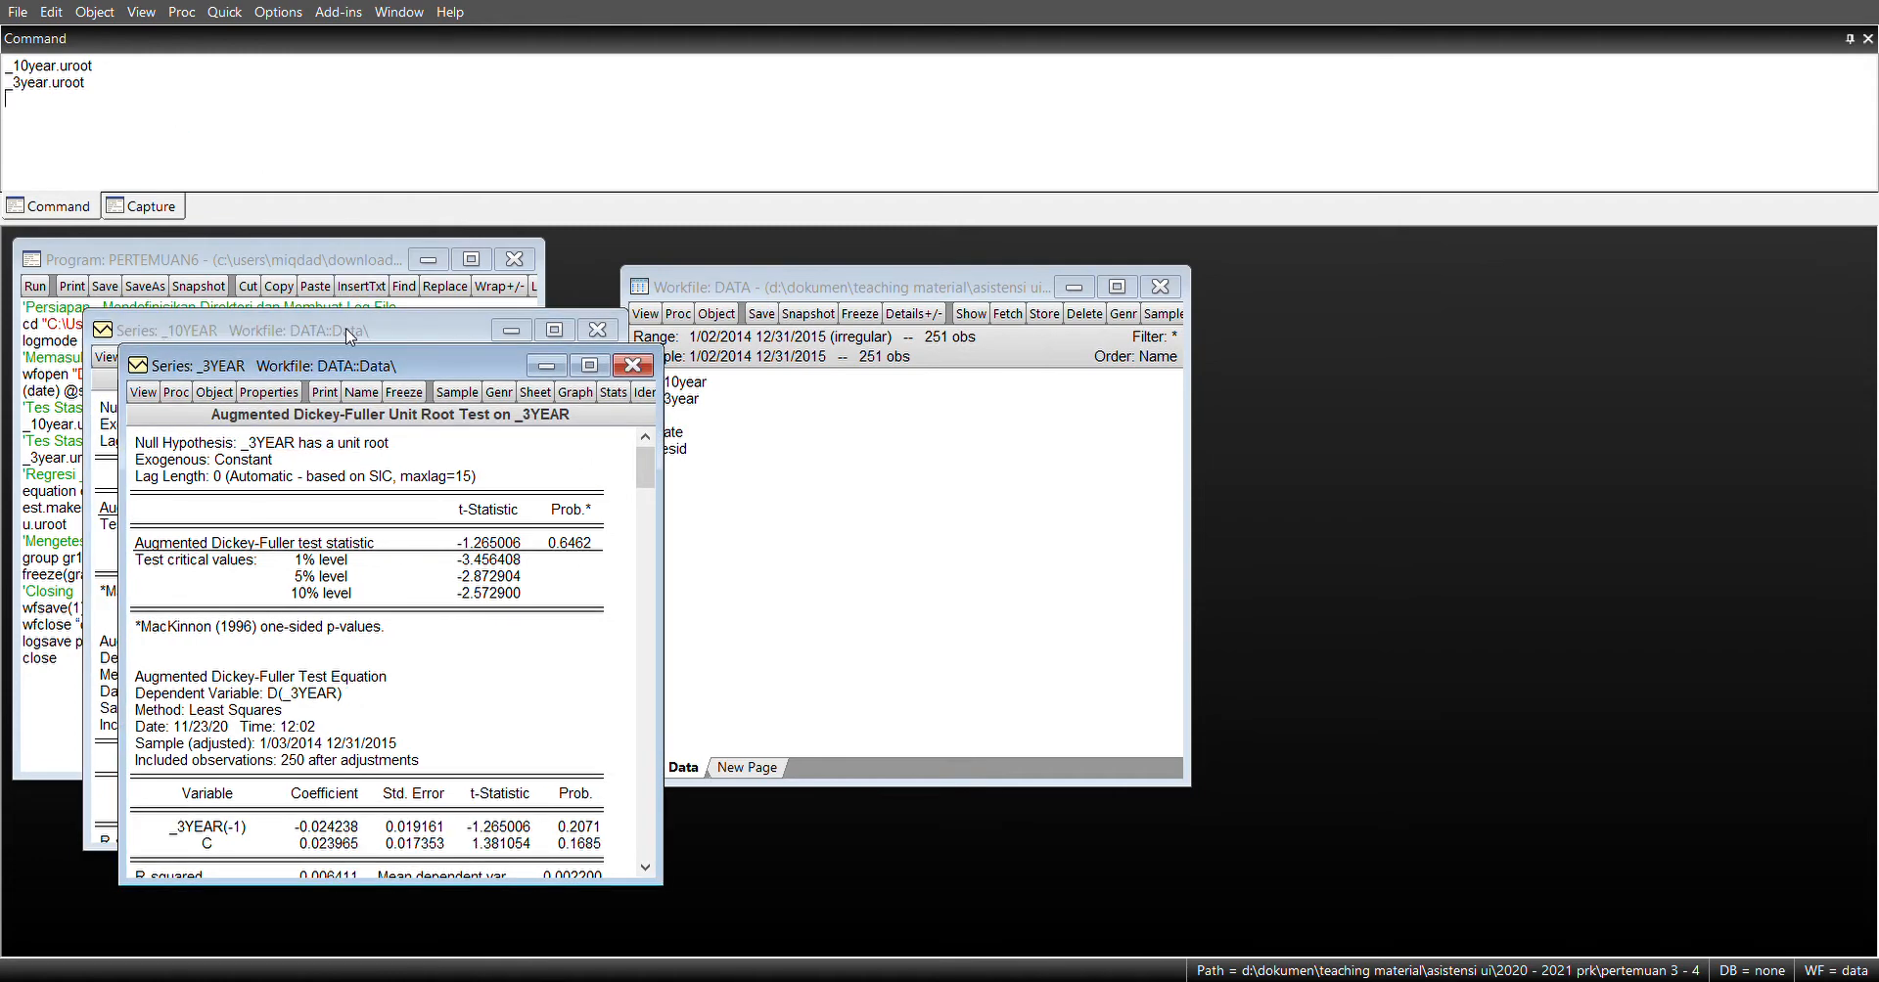
{"action": "left_click_drag", "start_coordinate": [354, 363], "coordinate": [887, 326]}
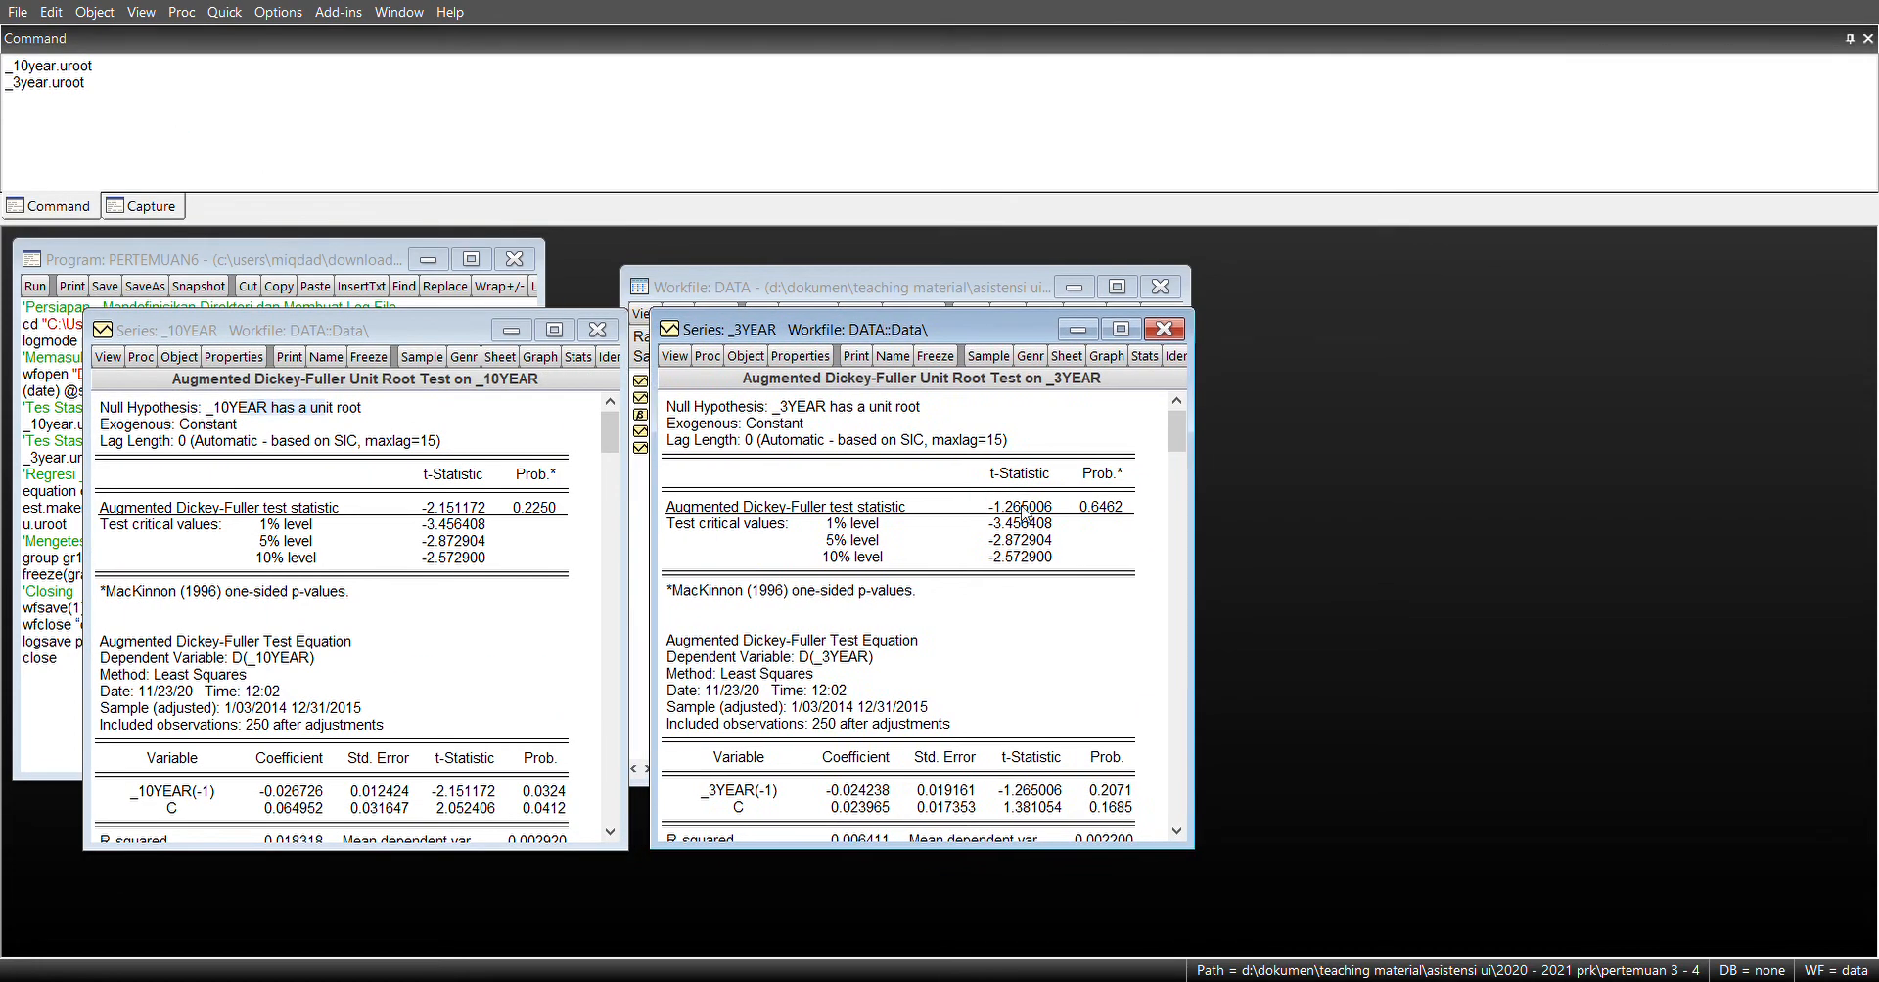
{"action": "left_click", "coordinate": [307, 256]}
{"action": "left_click", "coordinate": [752, 517]}
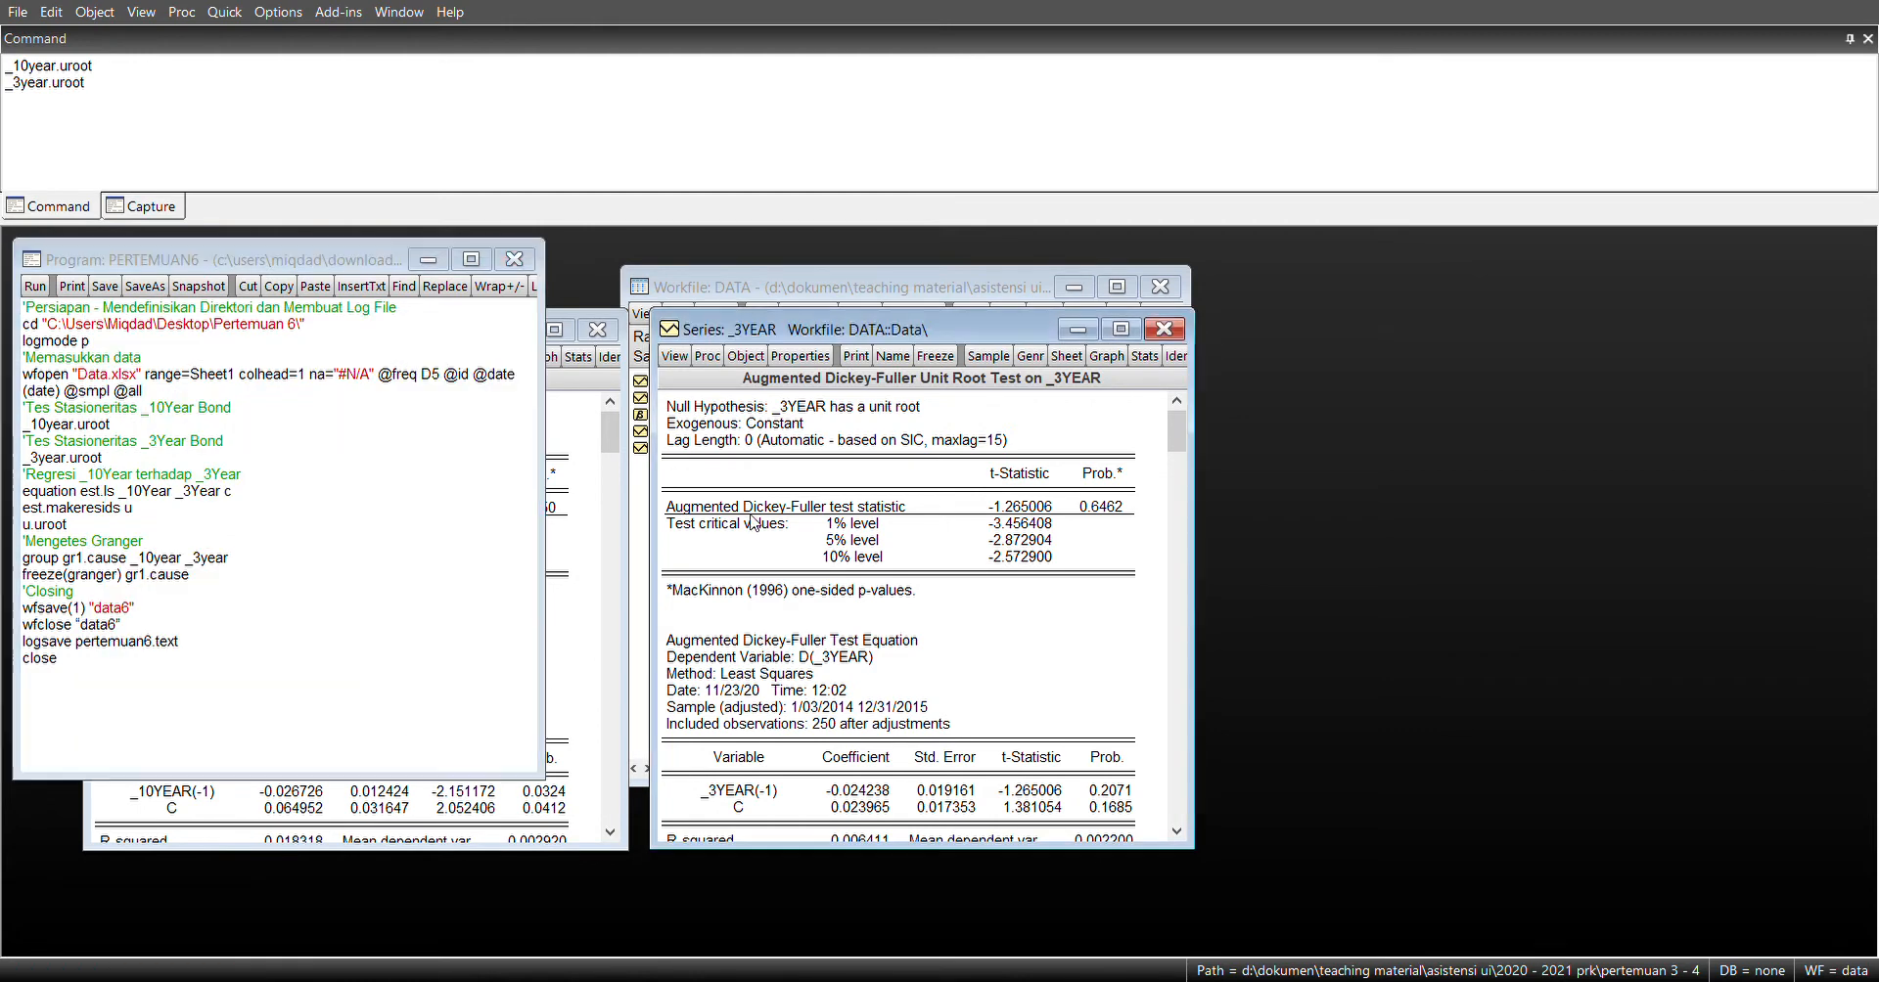
{"action": "left_click", "coordinate": [599, 490]}
{"action": "left_click", "coordinate": [825, 510]}
{"action": "left_click", "coordinate": [337, 475]}
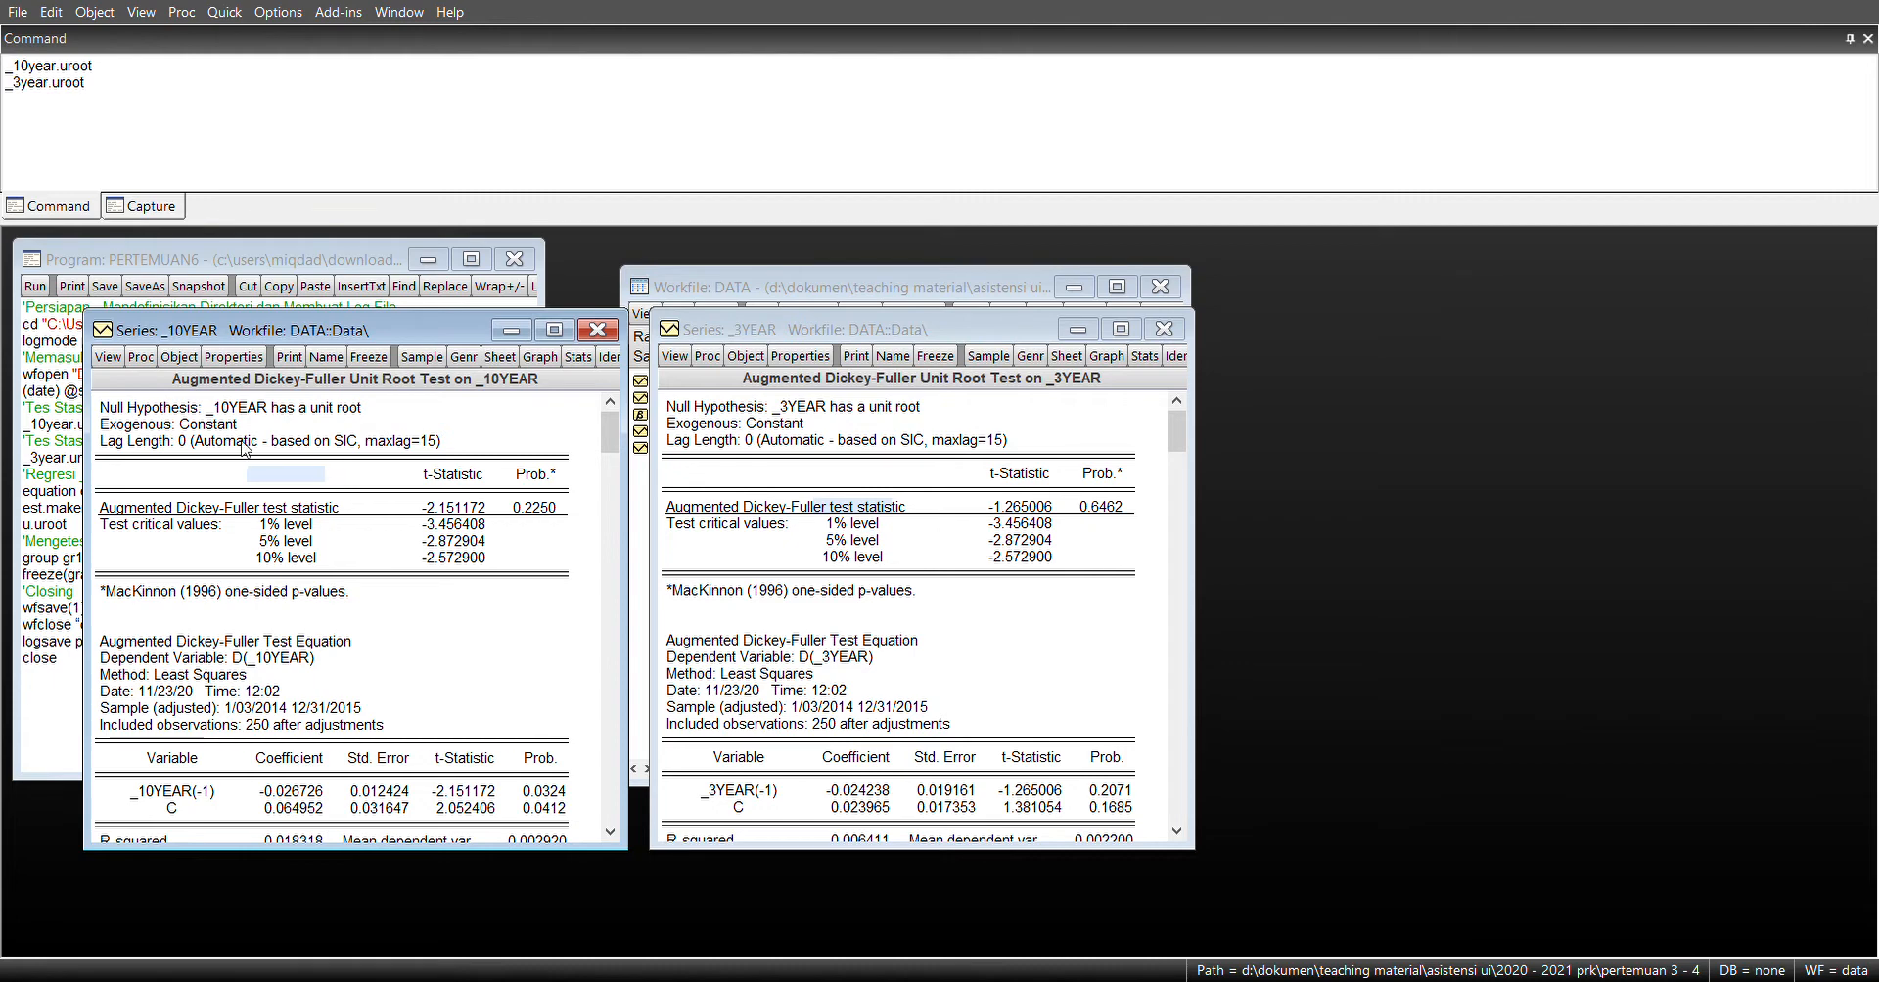
Step: Estimate a least squares equation named est of _10year on _3year and a constant with "equation est.ls _10year _3year c"
{"action": "left_click", "coordinate": [131, 182]}
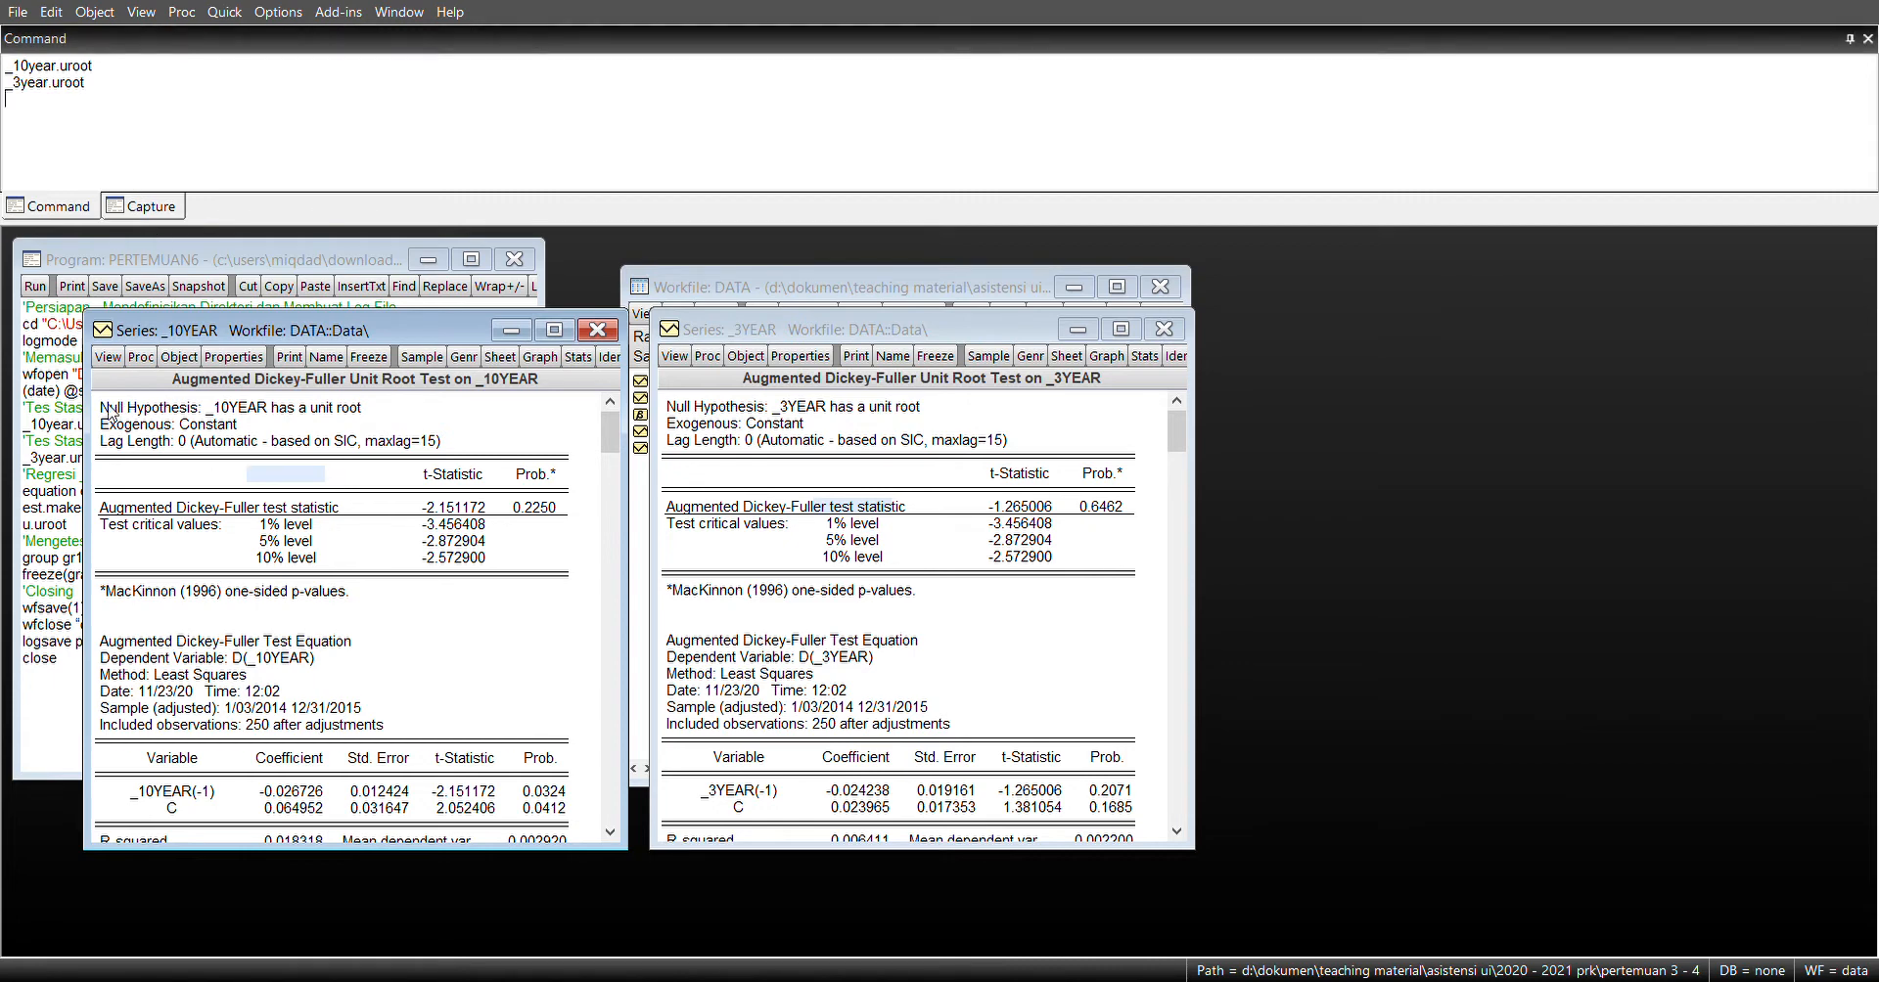
{"action": "type", "text": "equation model"}
{"action": "left_click", "coordinate": [7, 299]}
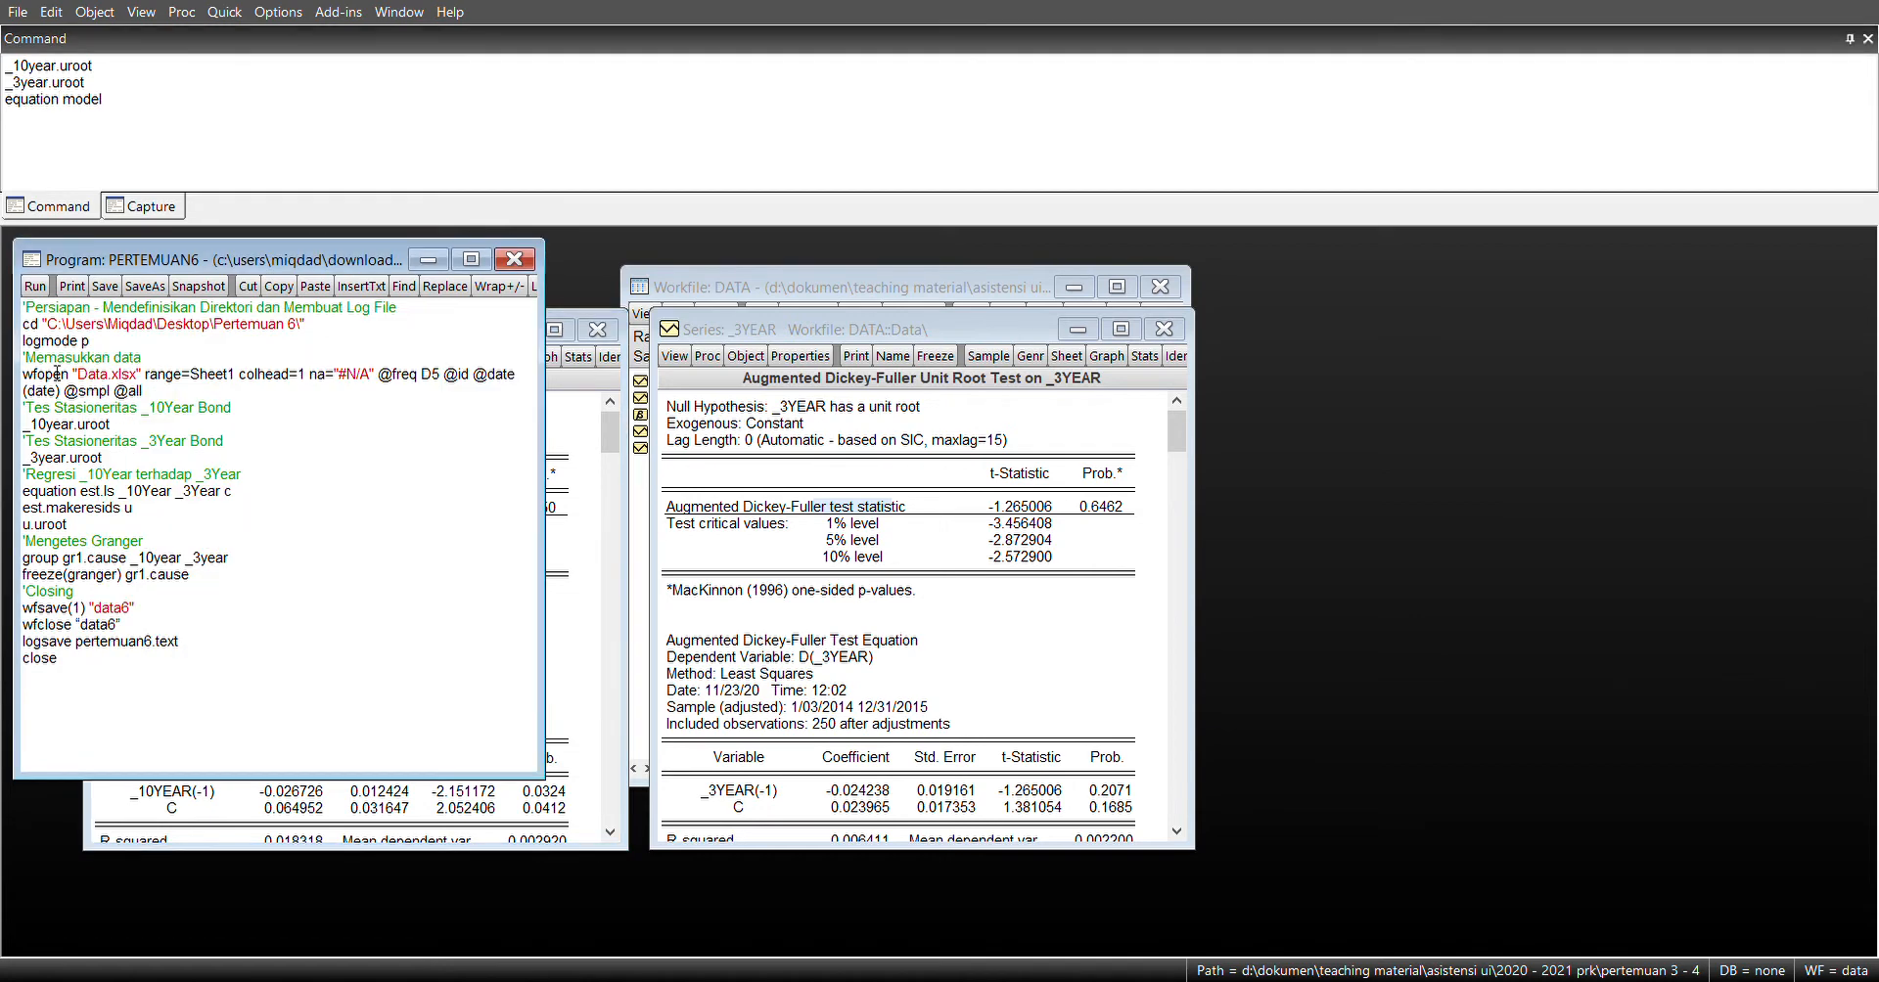
{"action": "left_click", "coordinate": [216, 155]}
{"action": "key", "text": "BackSpace"}
{"action": "key", "text": "BackSpace"}
{"action": "key", "text": "BackSpace"}
{"action": "key", "text": "BackSpace"}
{"action": "key", "text": "BackSpace"}
{"action": "type", "text": "es"}
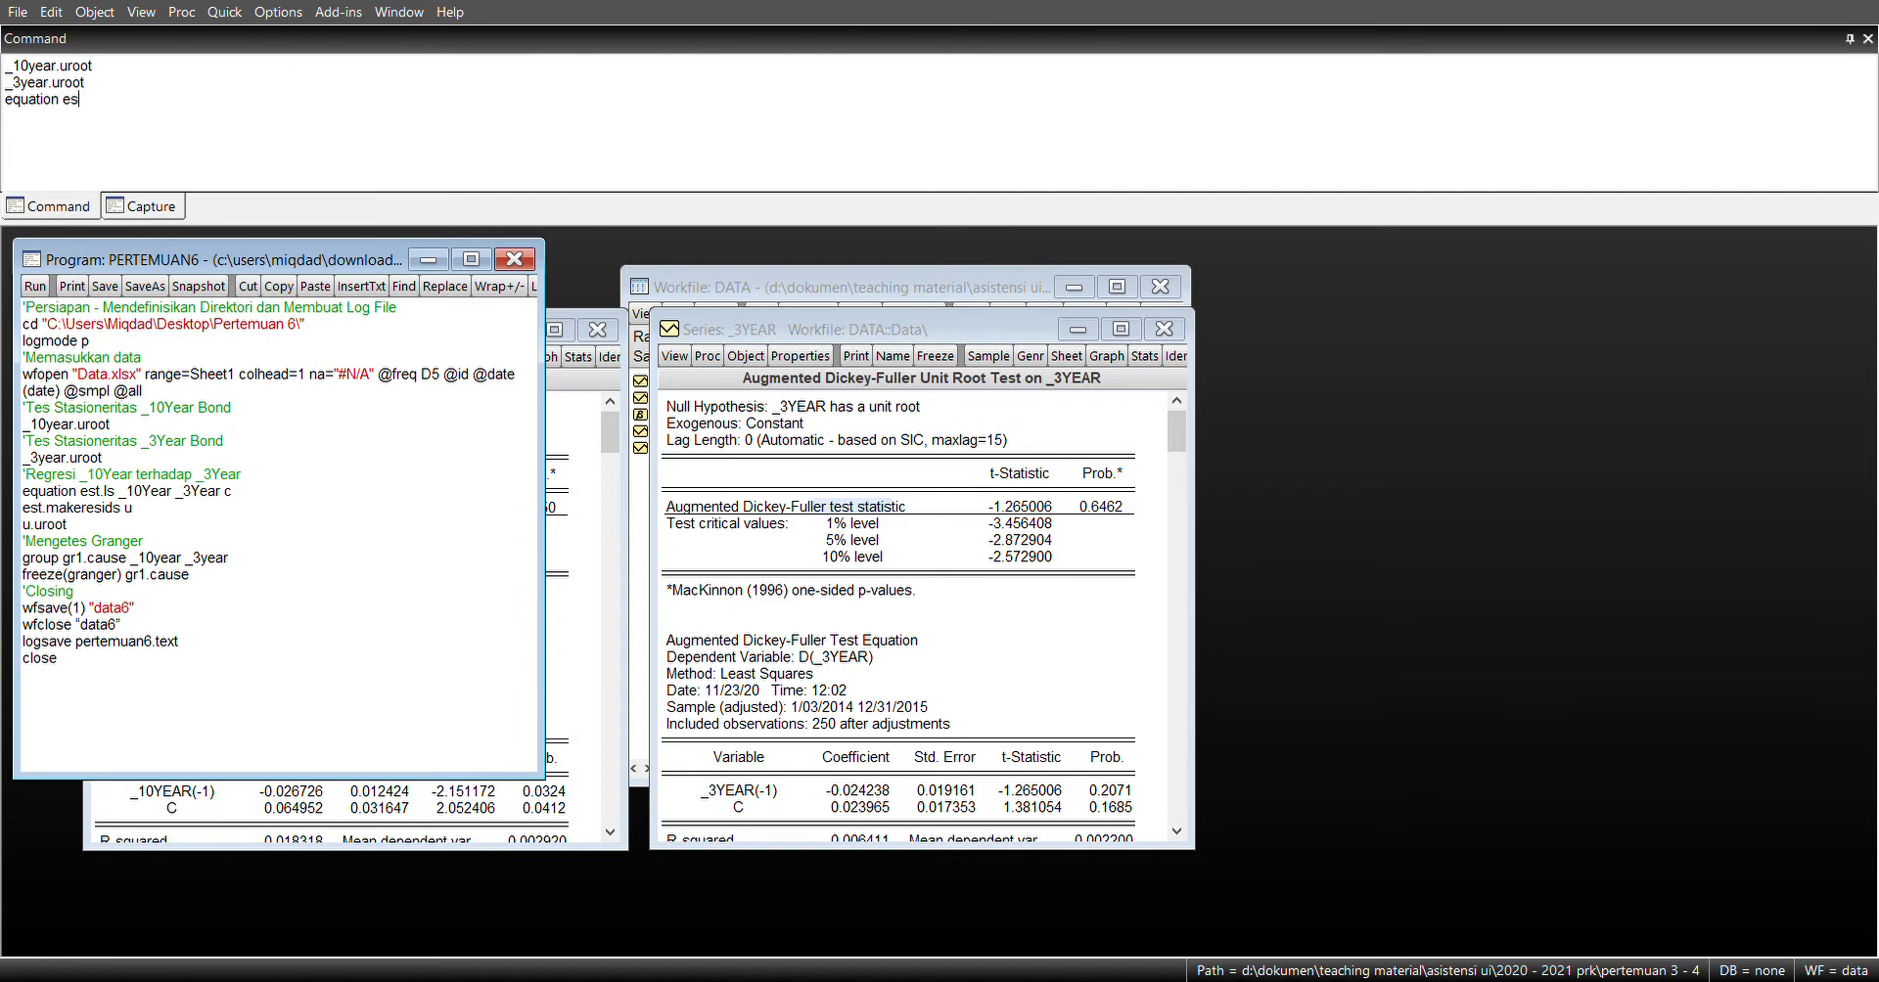
{"action": "type", "text": "t.ls _10year _3year c"}
{"action": "key", "text": "Return"}
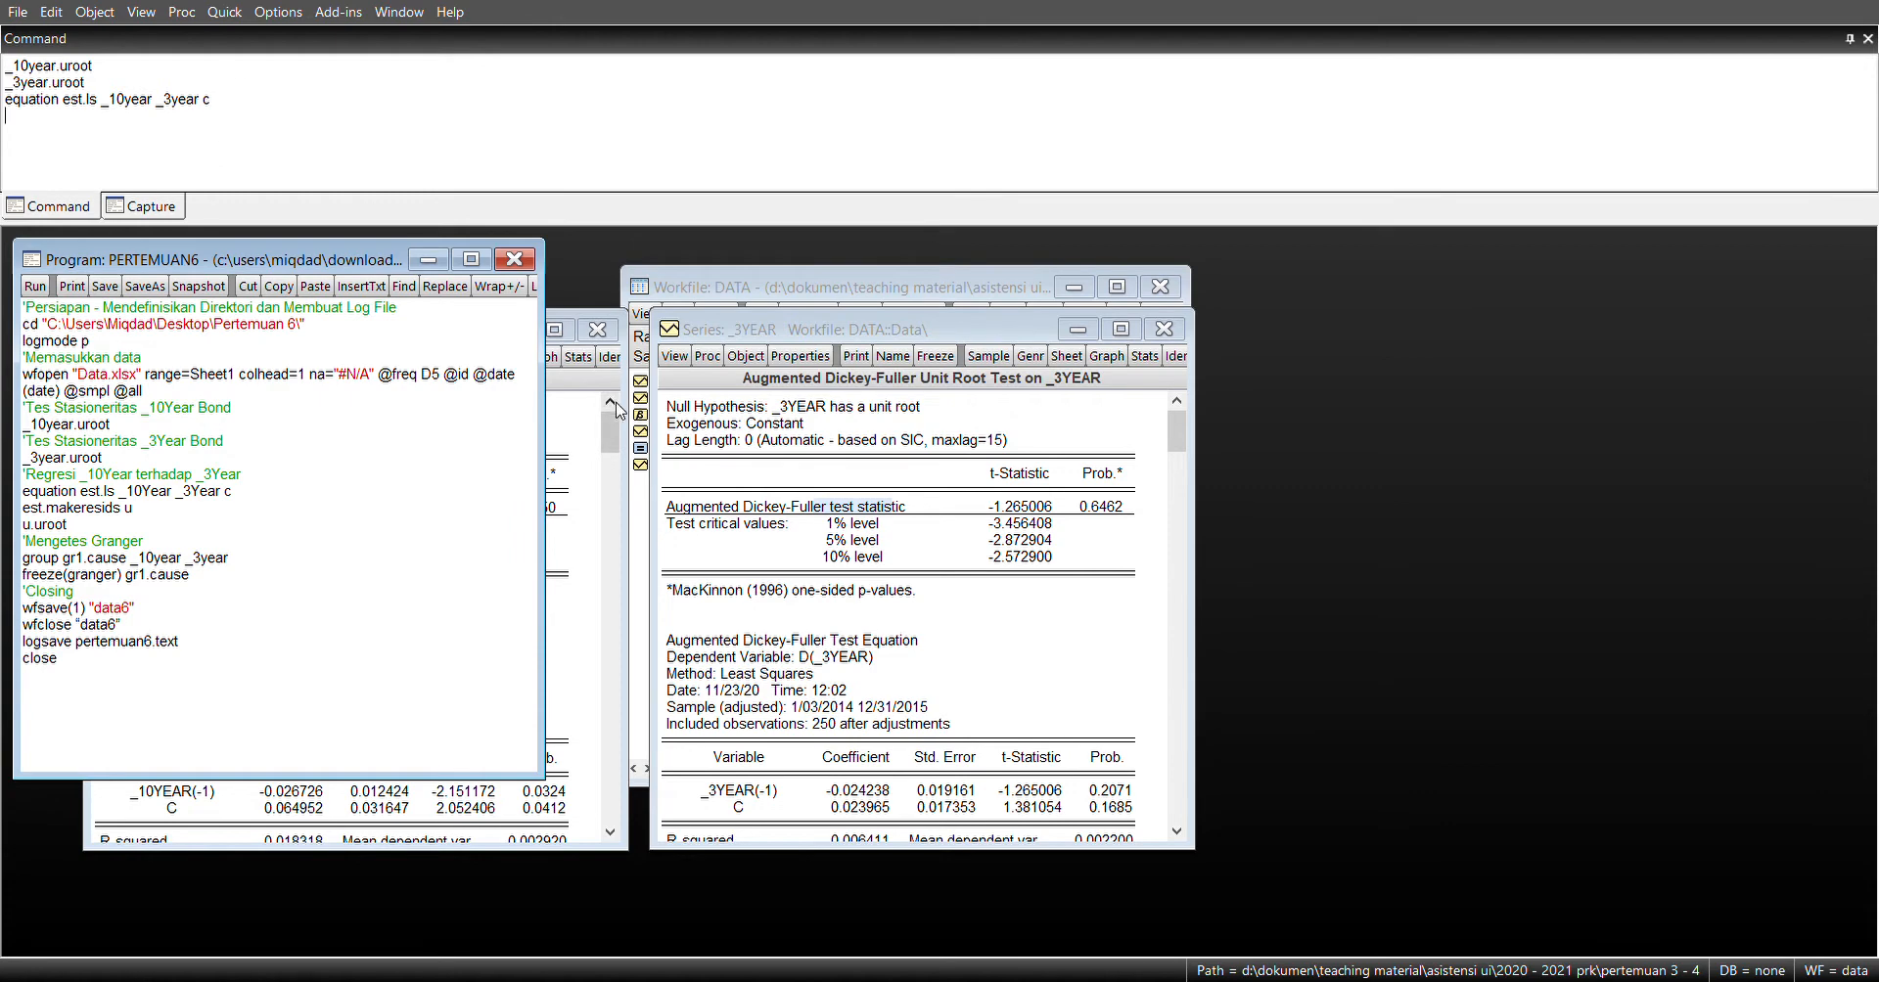
Step: Open the est equation from the workfile and place its output clear of the workfile window
{"action": "left_click", "coordinate": [641, 451]}
{"action": "double_click", "coordinate": [641, 451]}
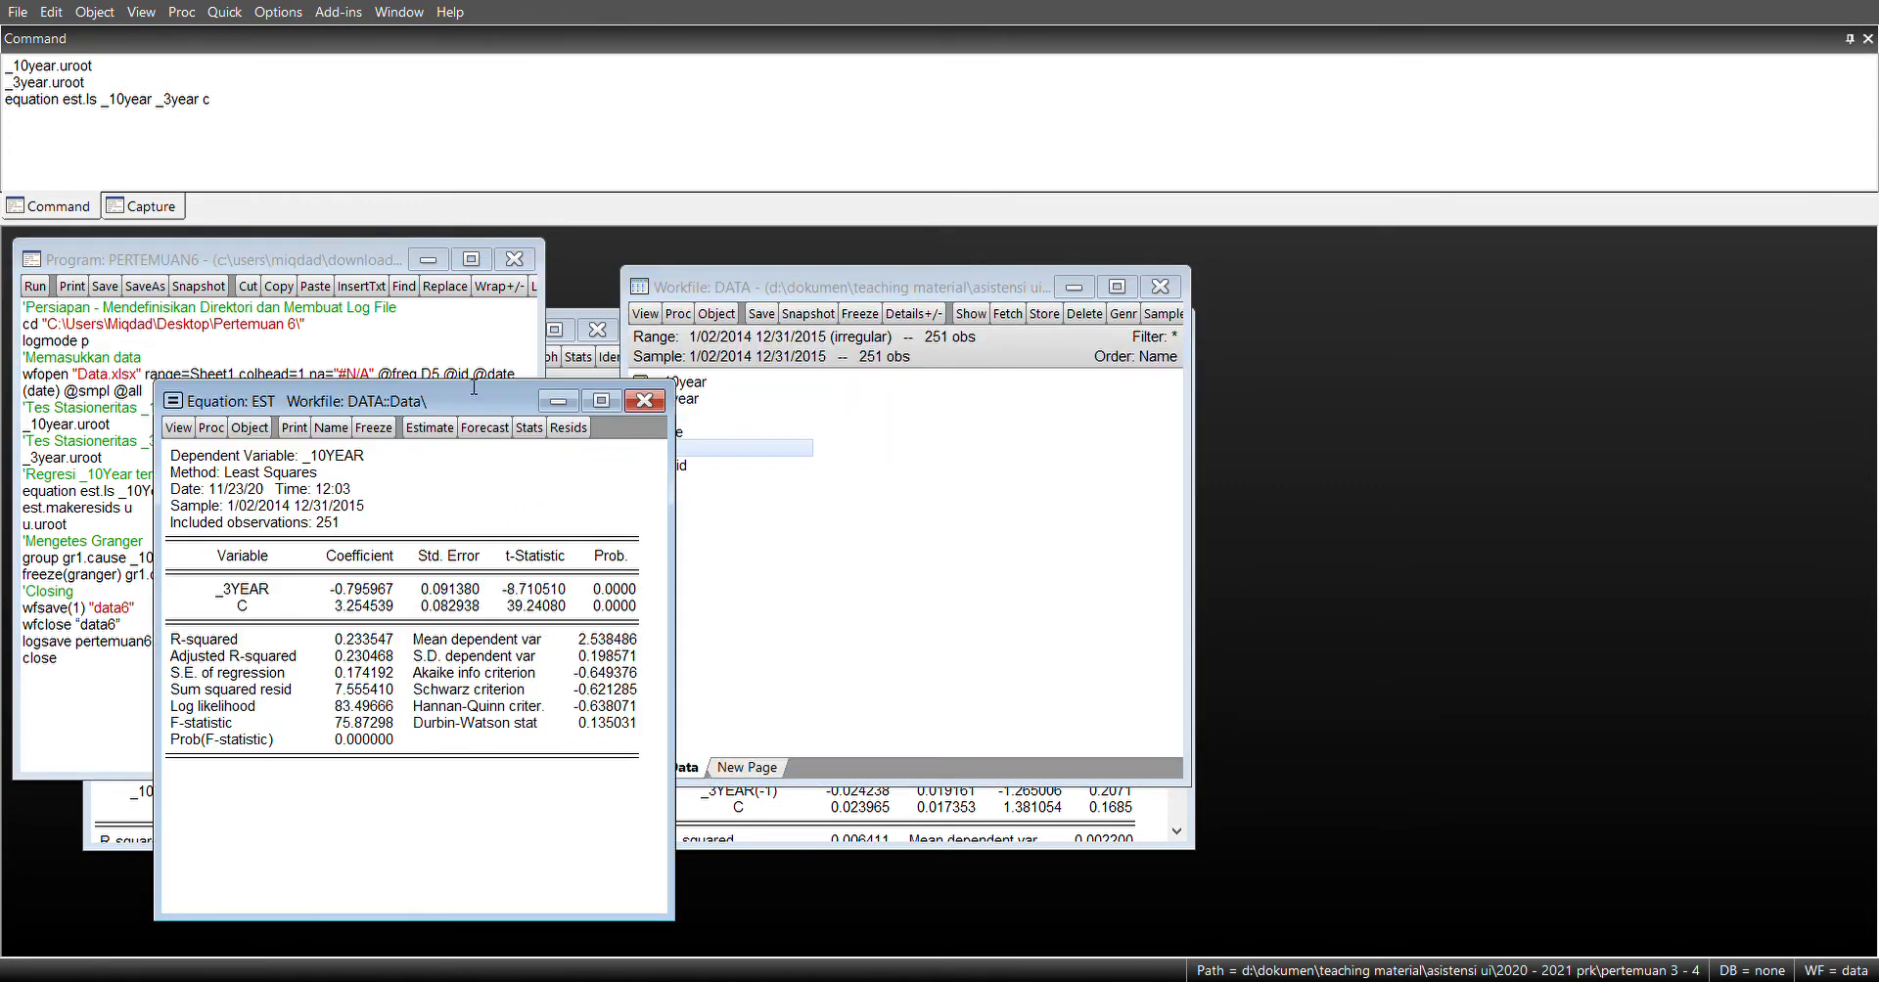
{"action": "left_click_drag", "start_coordinate": [479, 389], "coordinate": [1540, 310]}
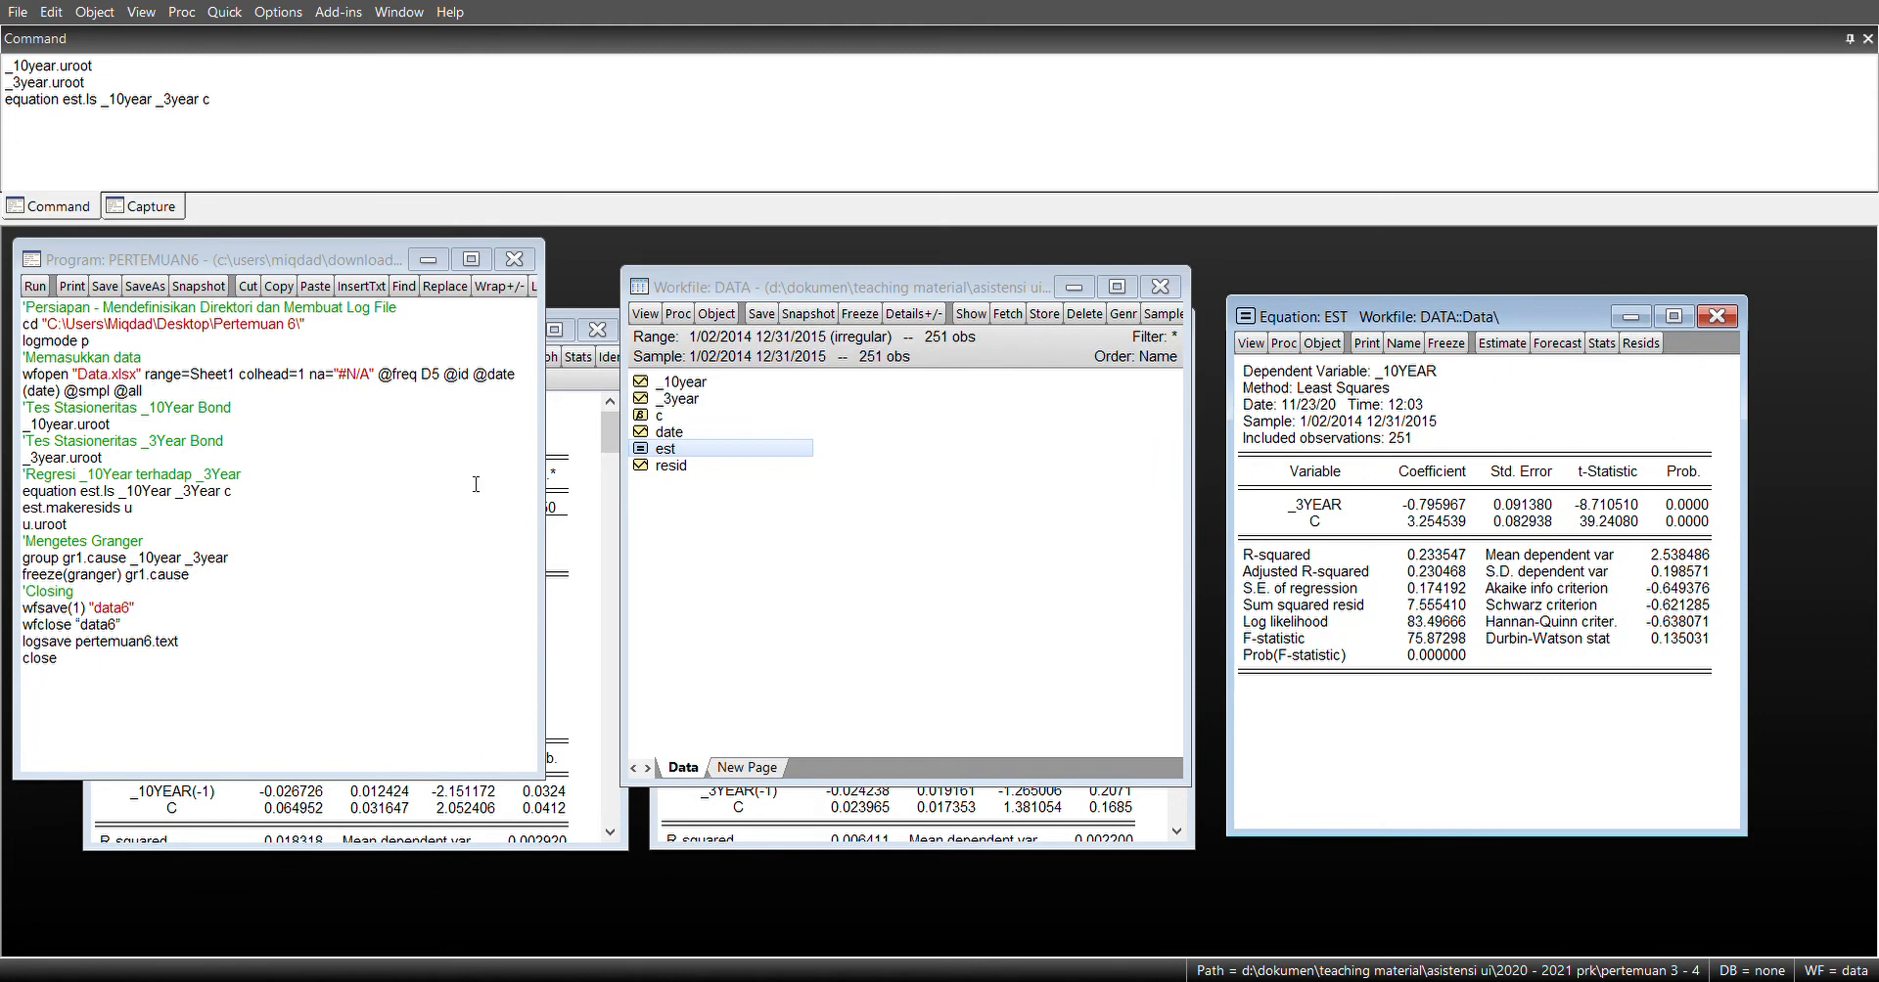
{"action": "left_click", "coordinate": [587, 494]}
Step: Save the equation's residuals as series u with est.makeresids u and move the series window off the _10year output
{"action": "left_click", "coordinate": [143, 142]}
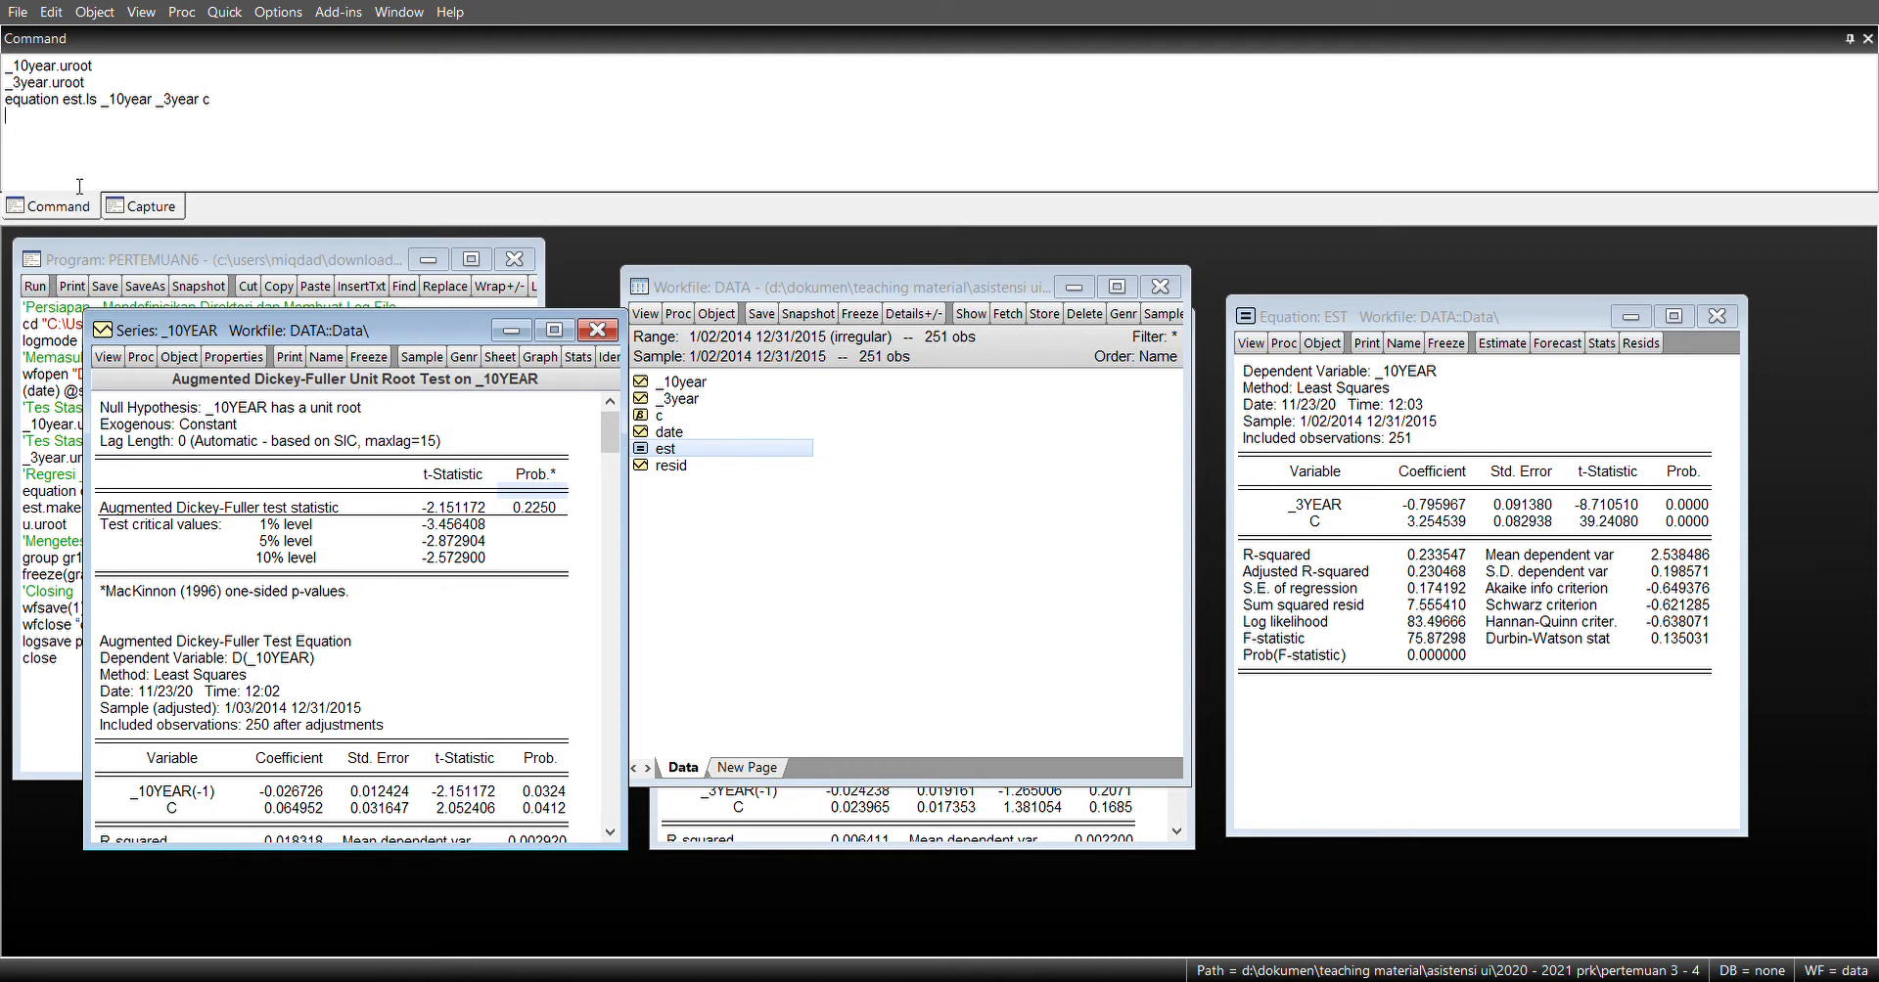
{"action": "type", "text": "est.makeresids u"}
{"action": "key", "text": "Return"}
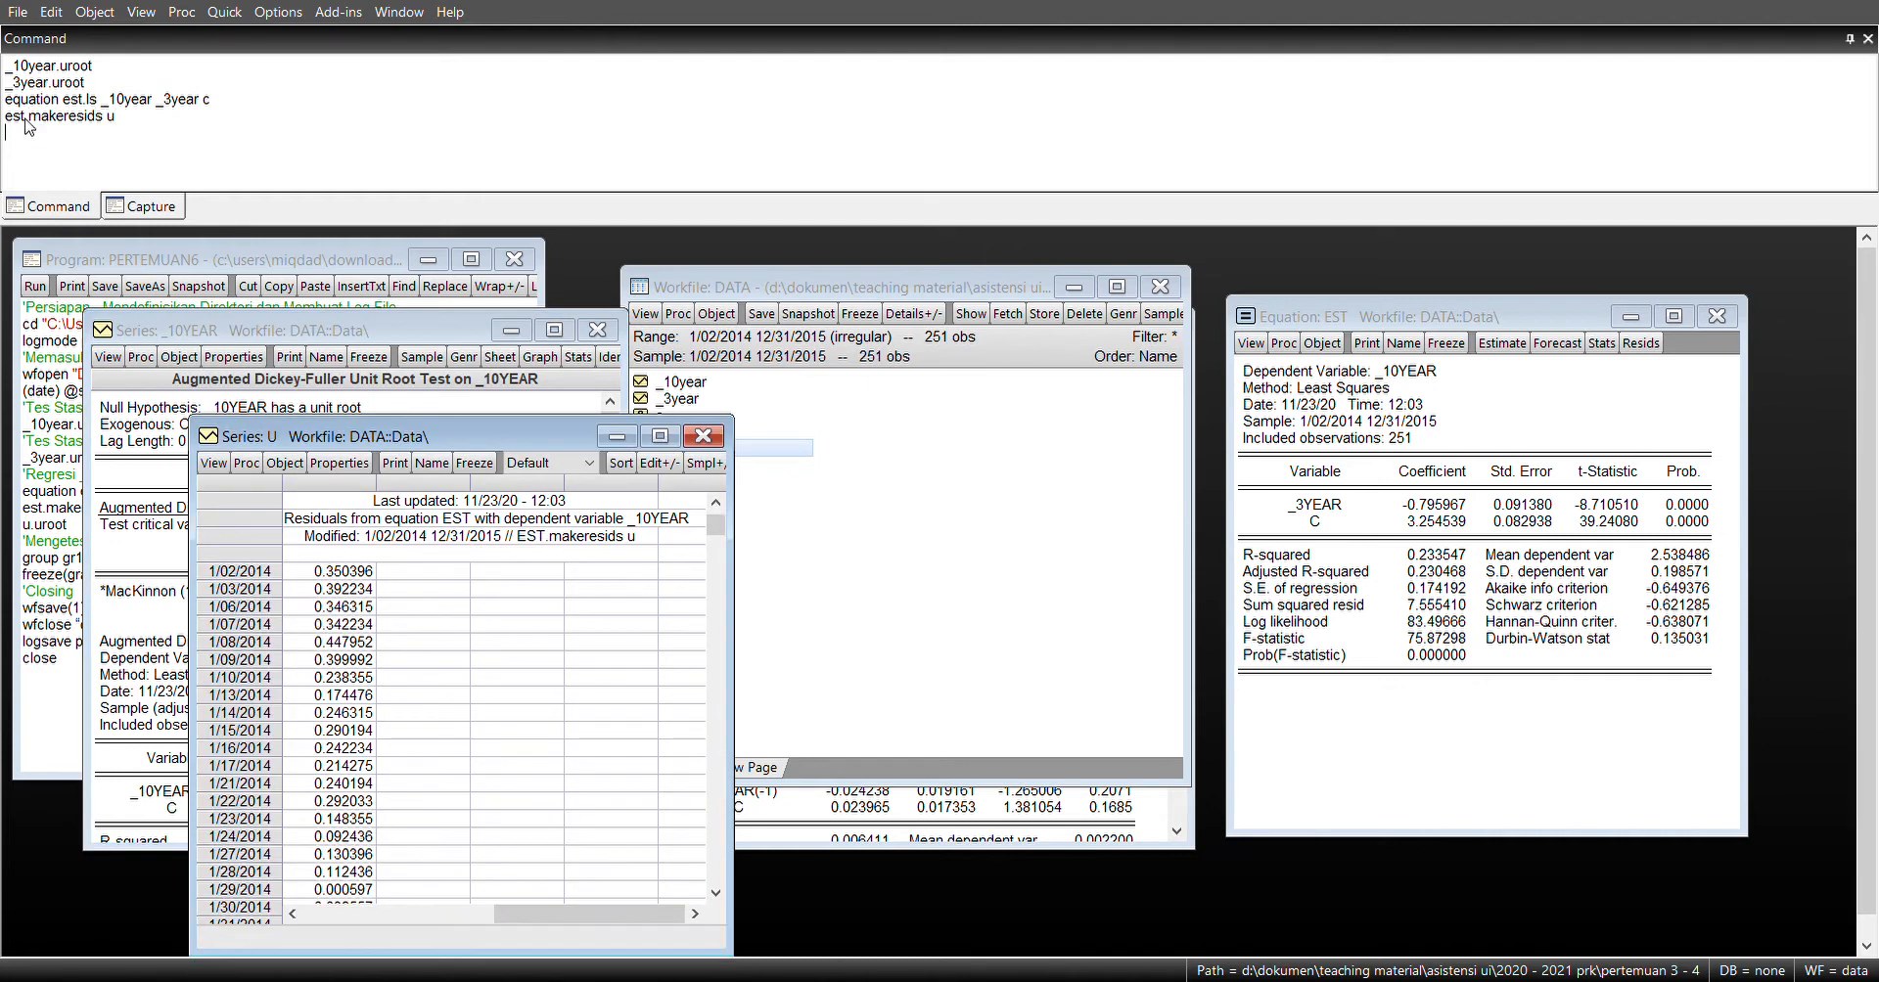
{"action": "left_click_drag", "start_coordinate": [363, 442], "coordinate": [1034, 277]}
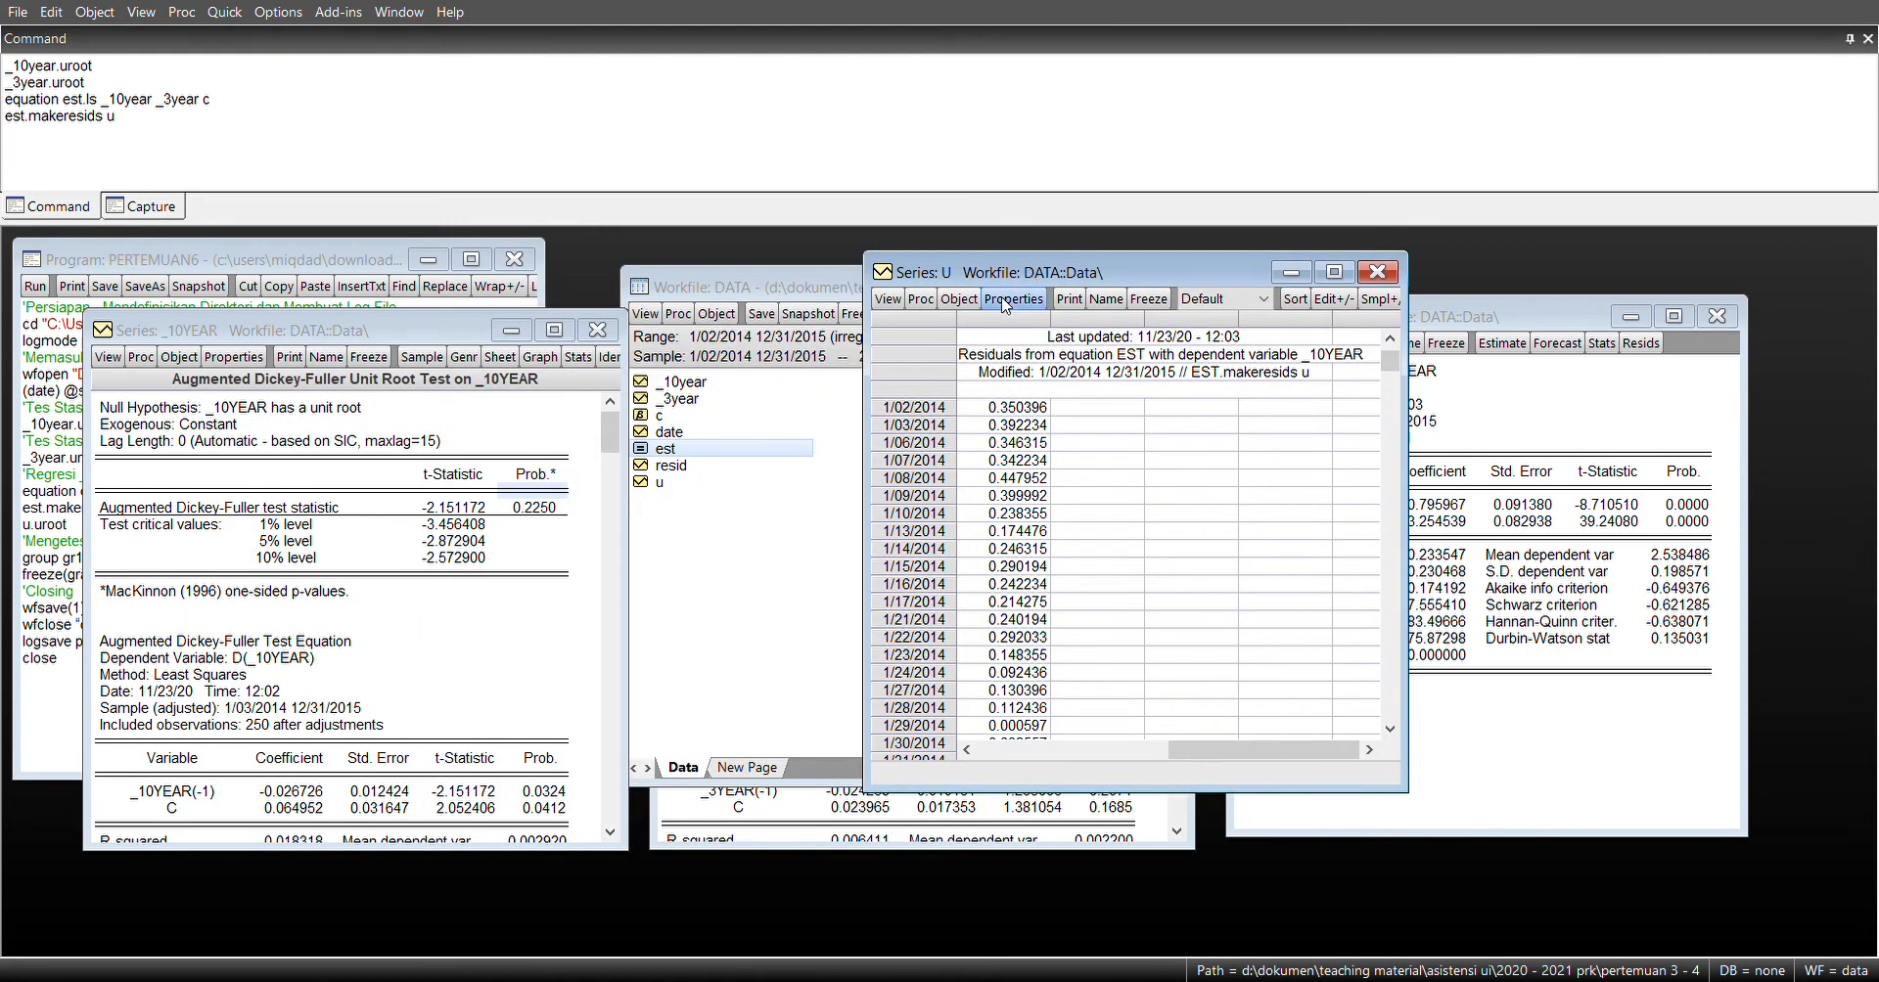
Step: Run the unit root test u.uroot on the residuals and place its output beside the _3year result
{"action": "left_click", "coordinate": [178, 149]}
{"action": "type", "text": "u.uroot"}
{"action": "key", "text": "Return"}
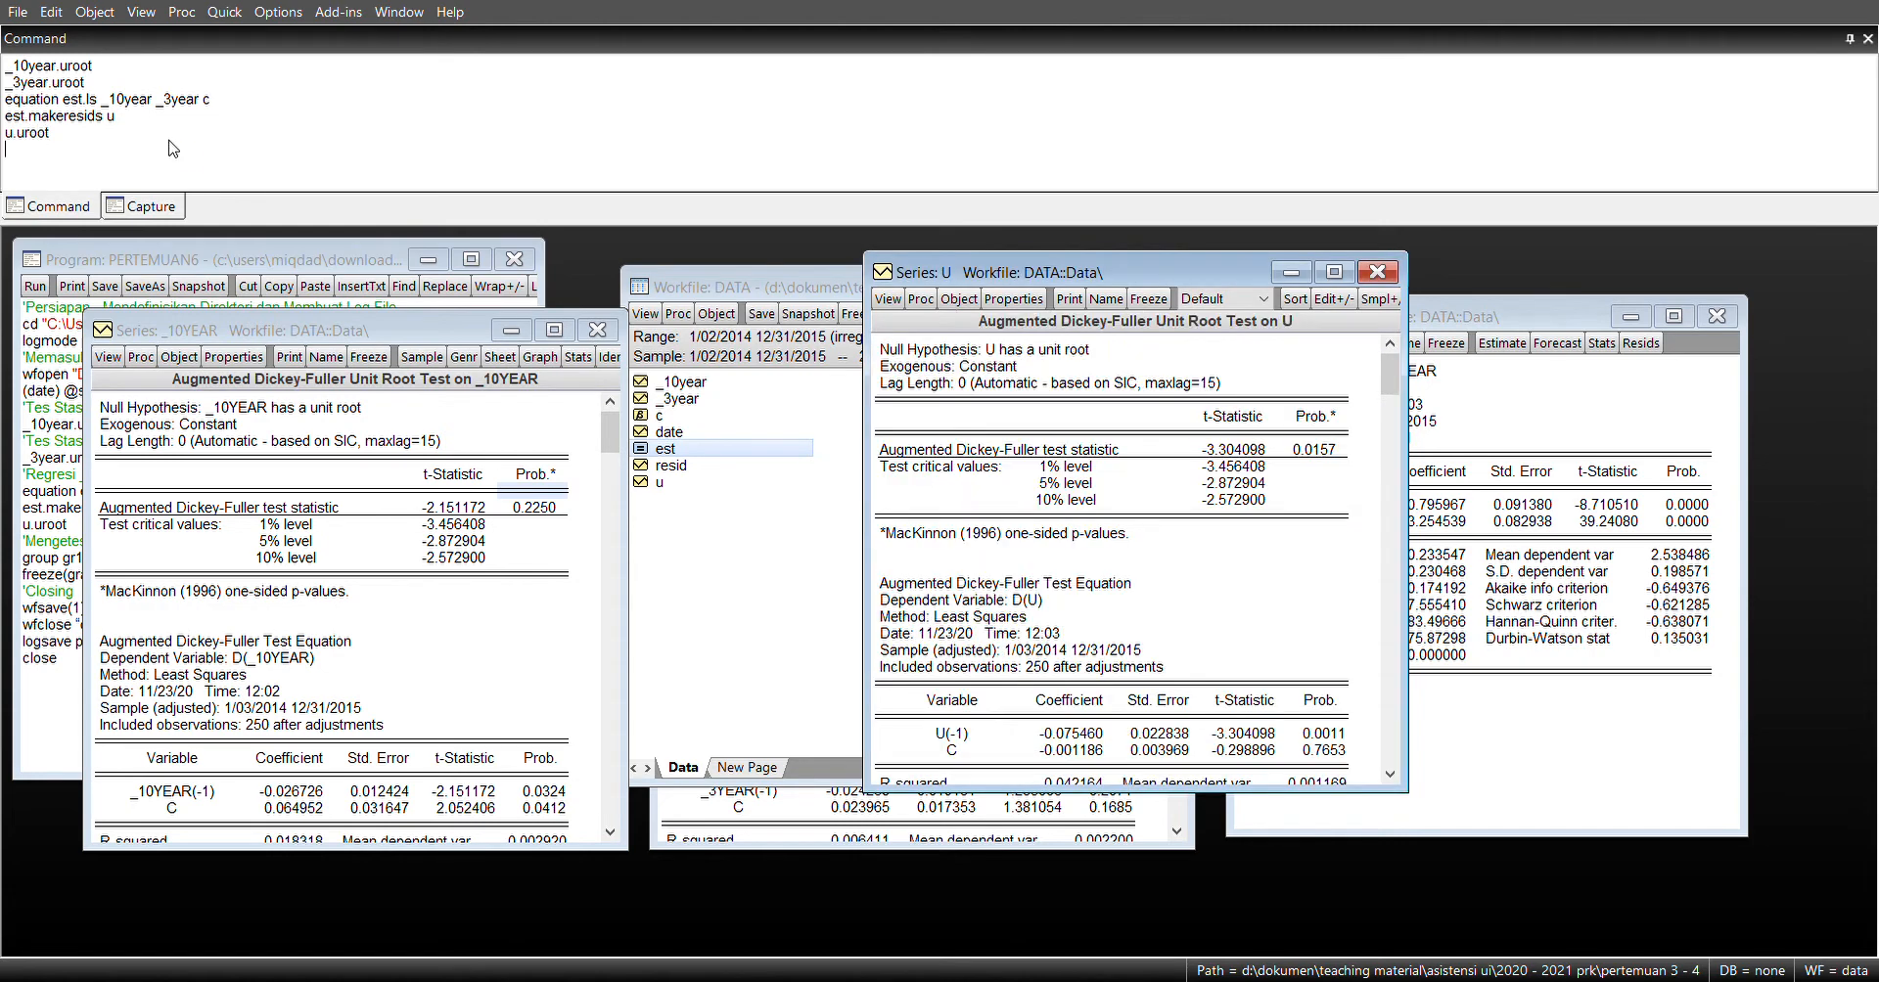
{"action": "left_click", "coordinate": [867, 814]}
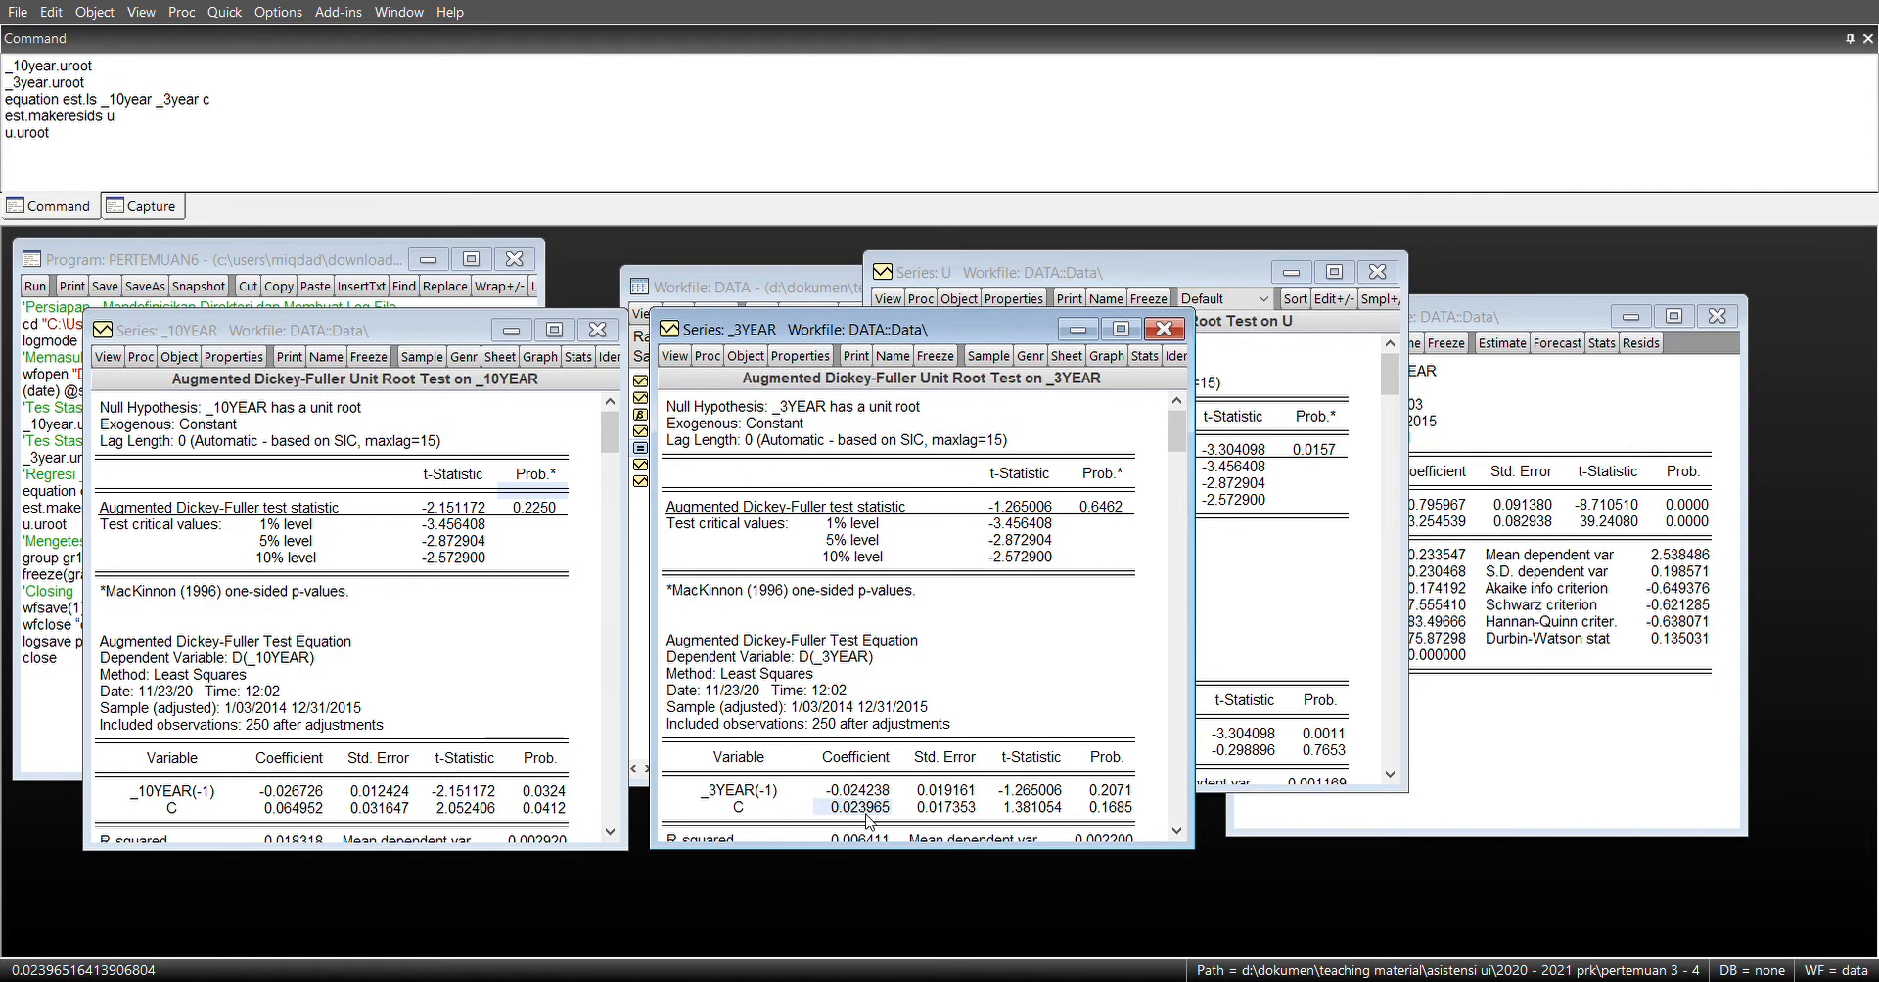
{"action": "left_click_drag", "start_coordinate": [1102, 266], "coordinate": [1449, 304]}
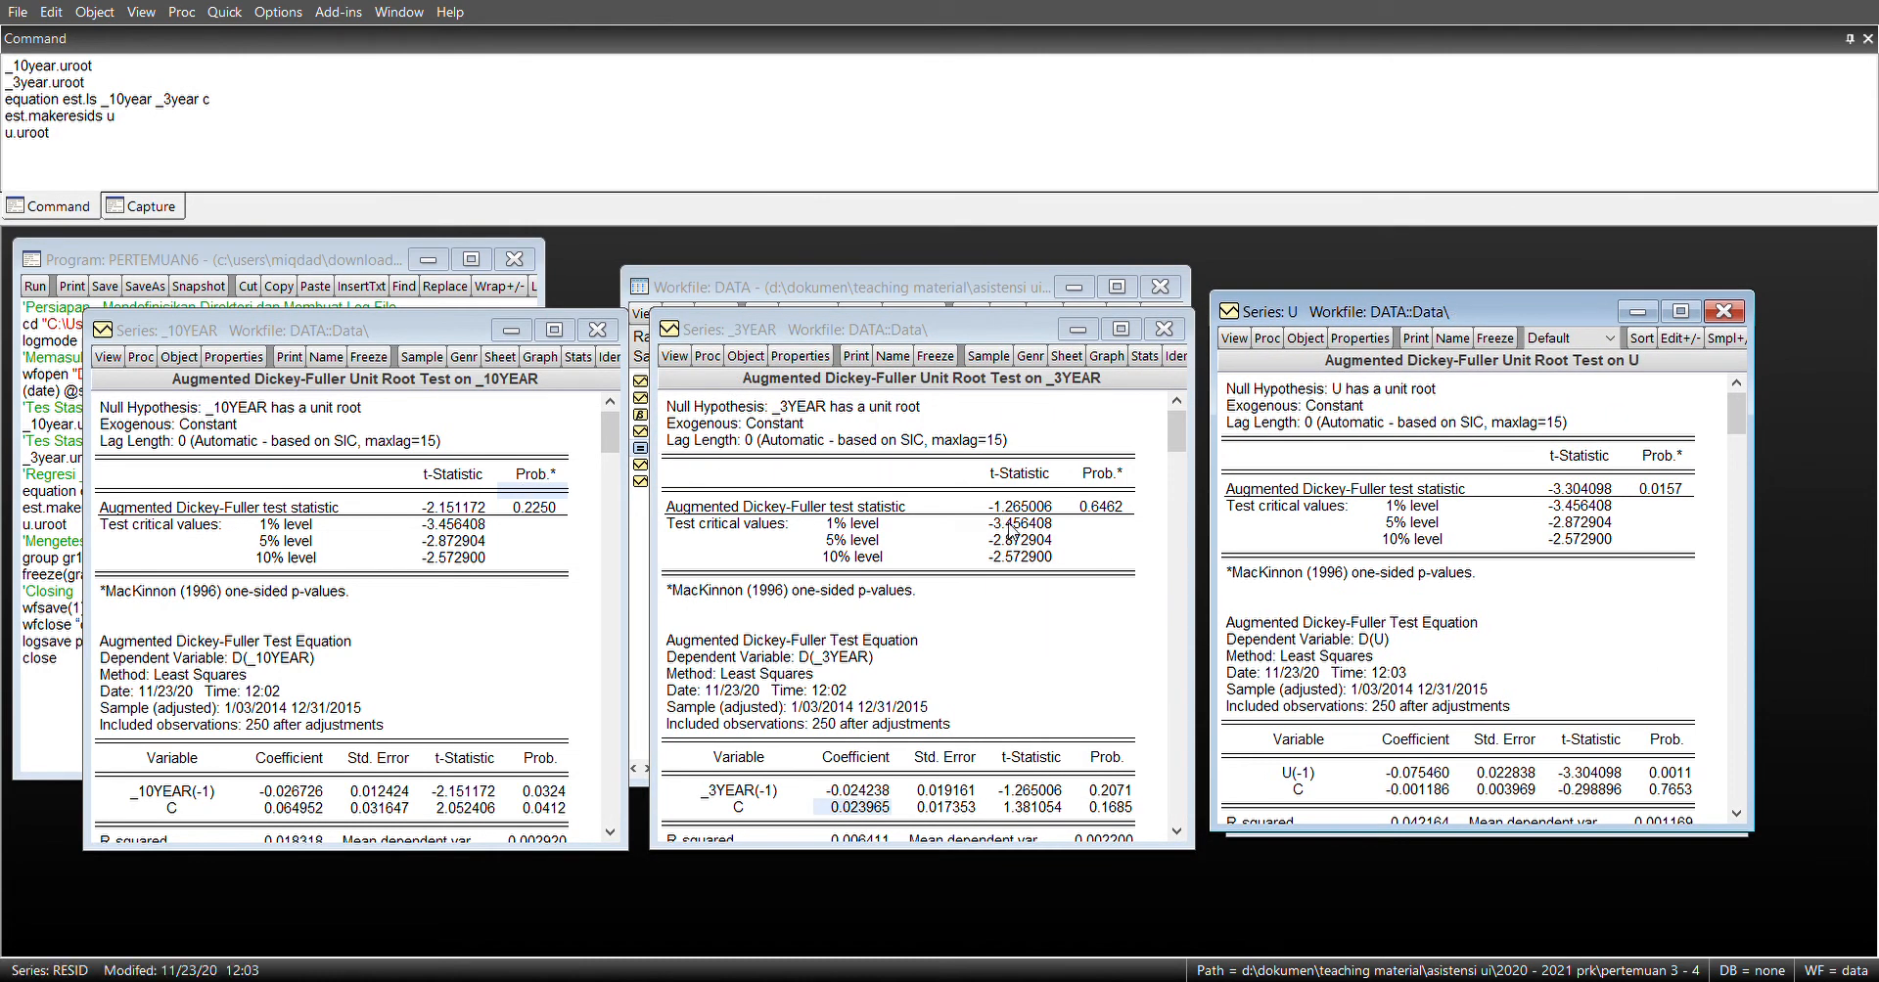
Step: Compare the Augmented Dickey-Fuller probabilities of the residual series u, _3year and _10year
{"action": "left_click", "coordinate": [1476, 407]}
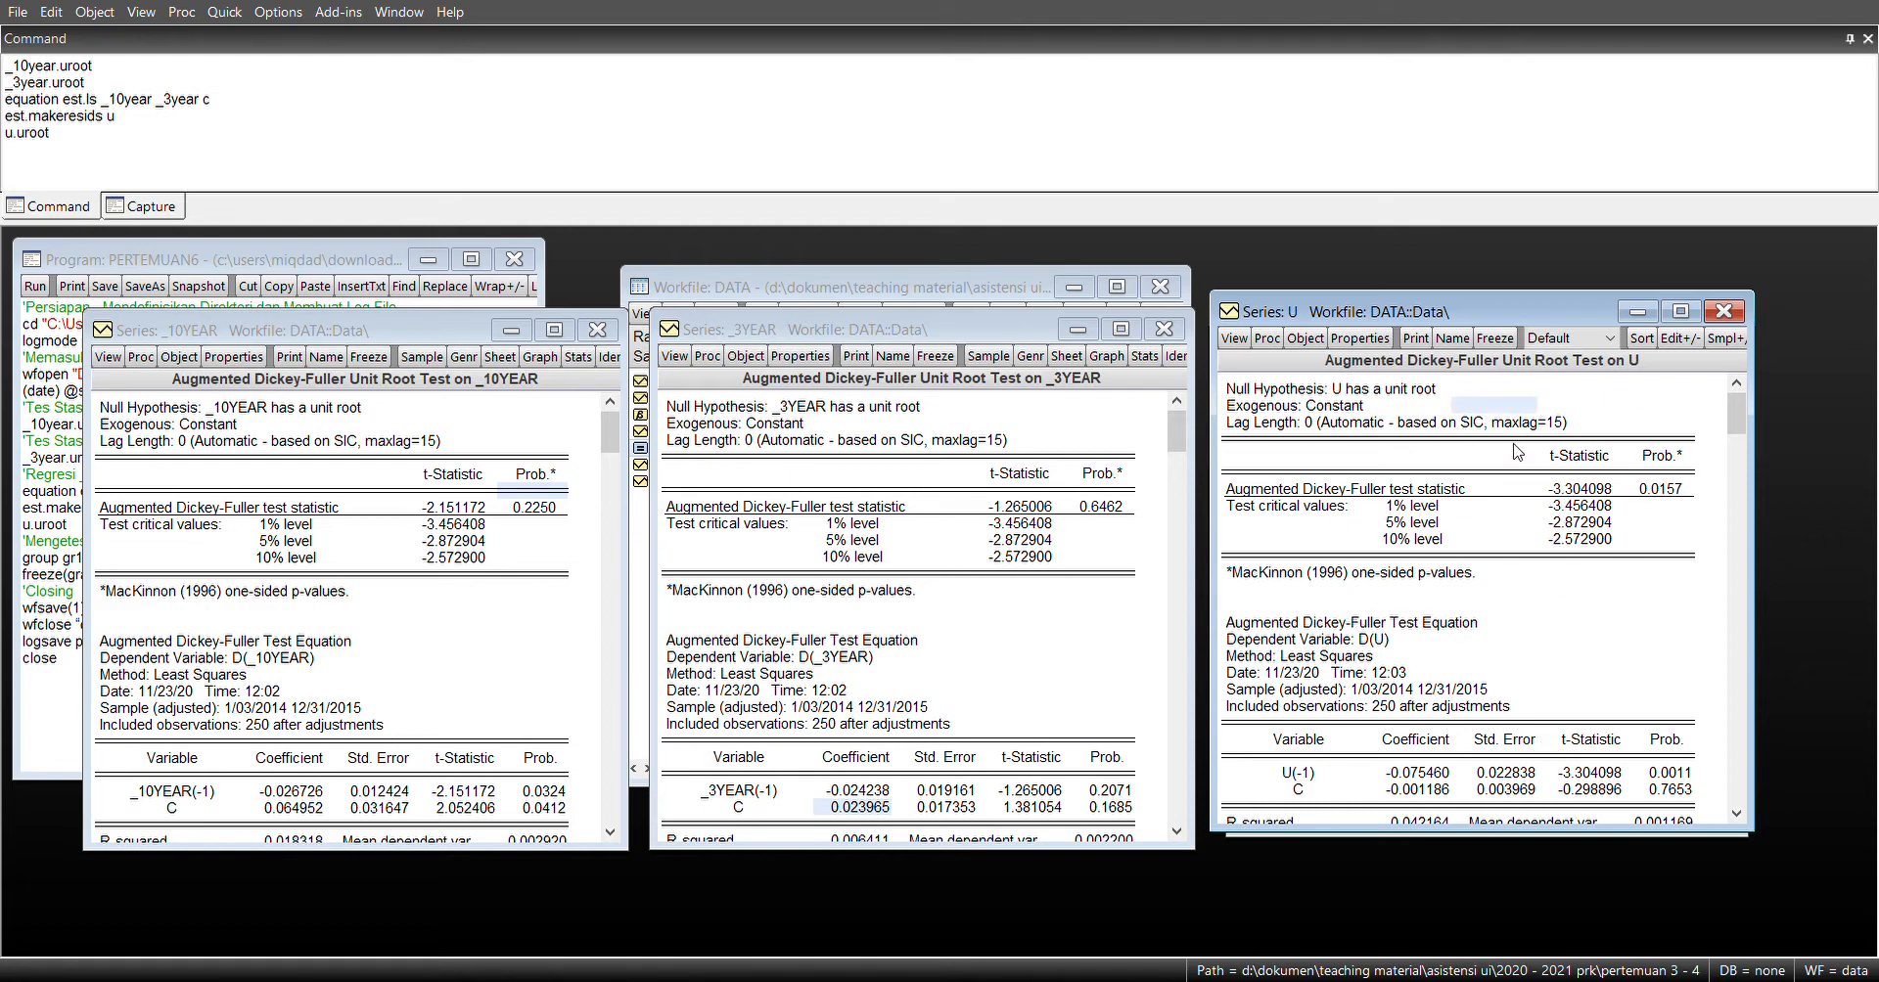
{"action": "left_click", "coordinate": [1661, 491]}
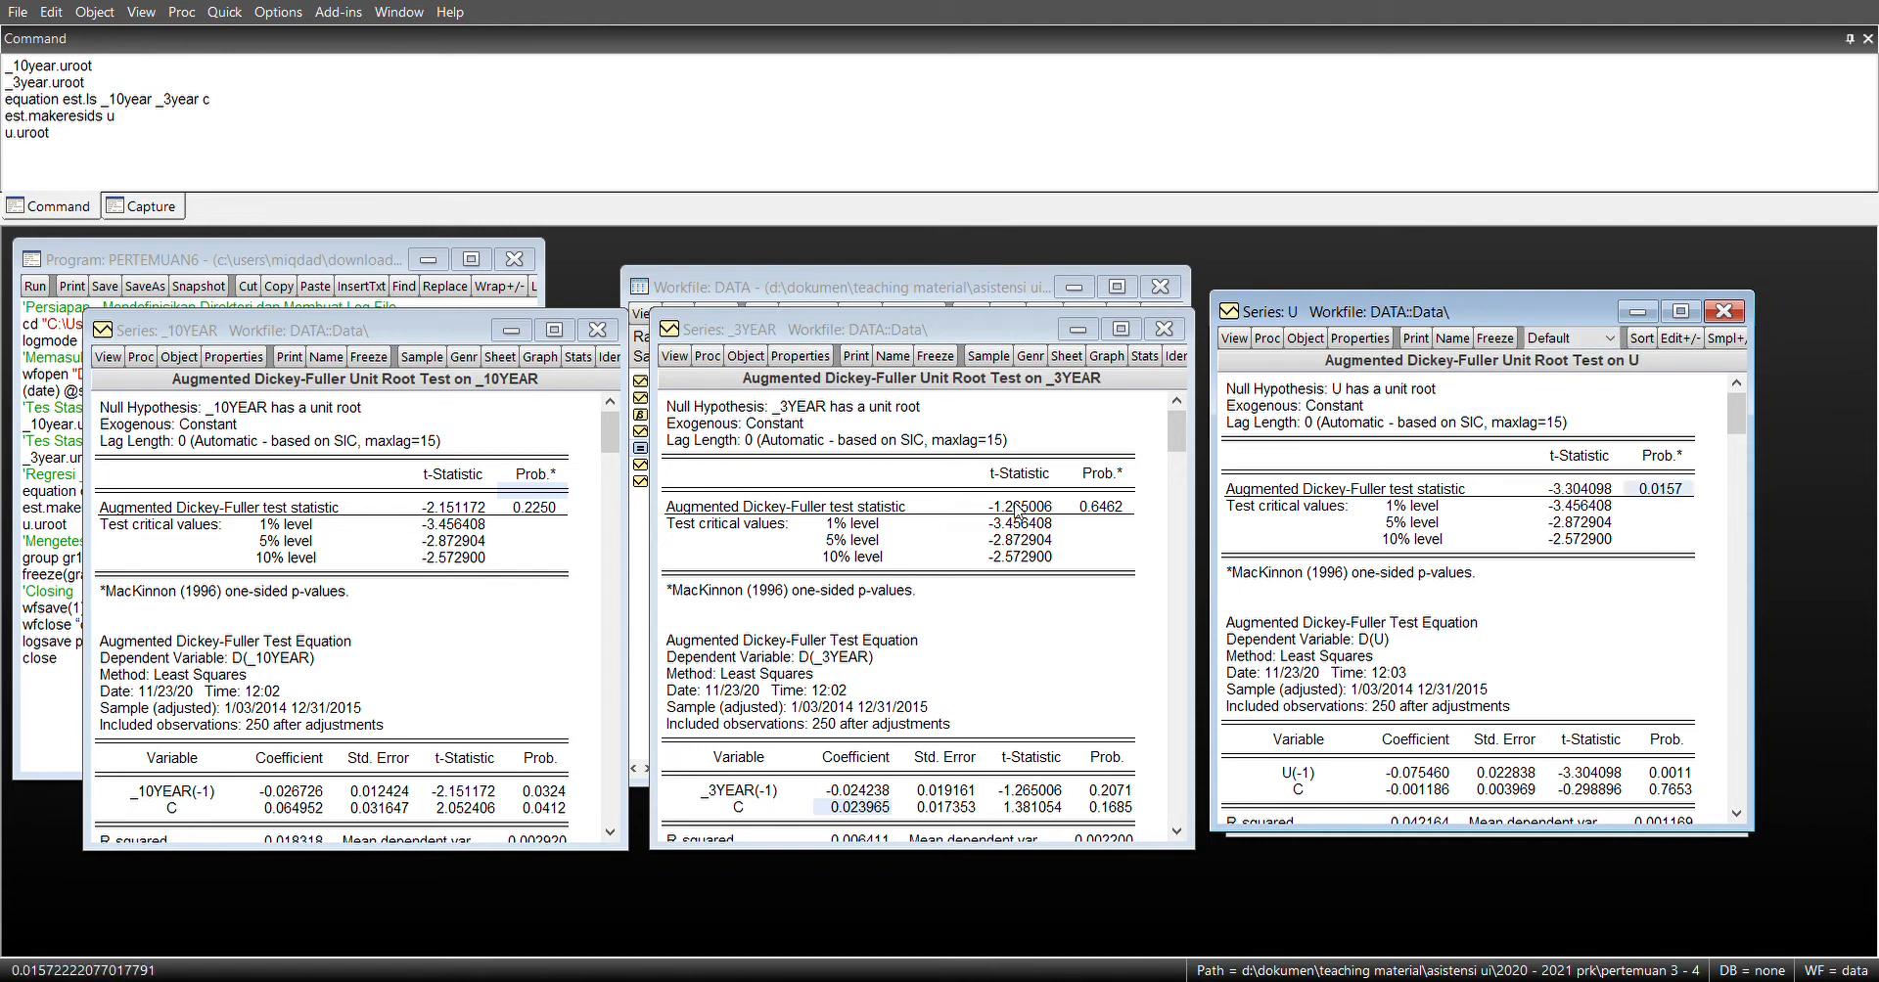
{"action": "left_click", "coordinate": [1094, 509]}
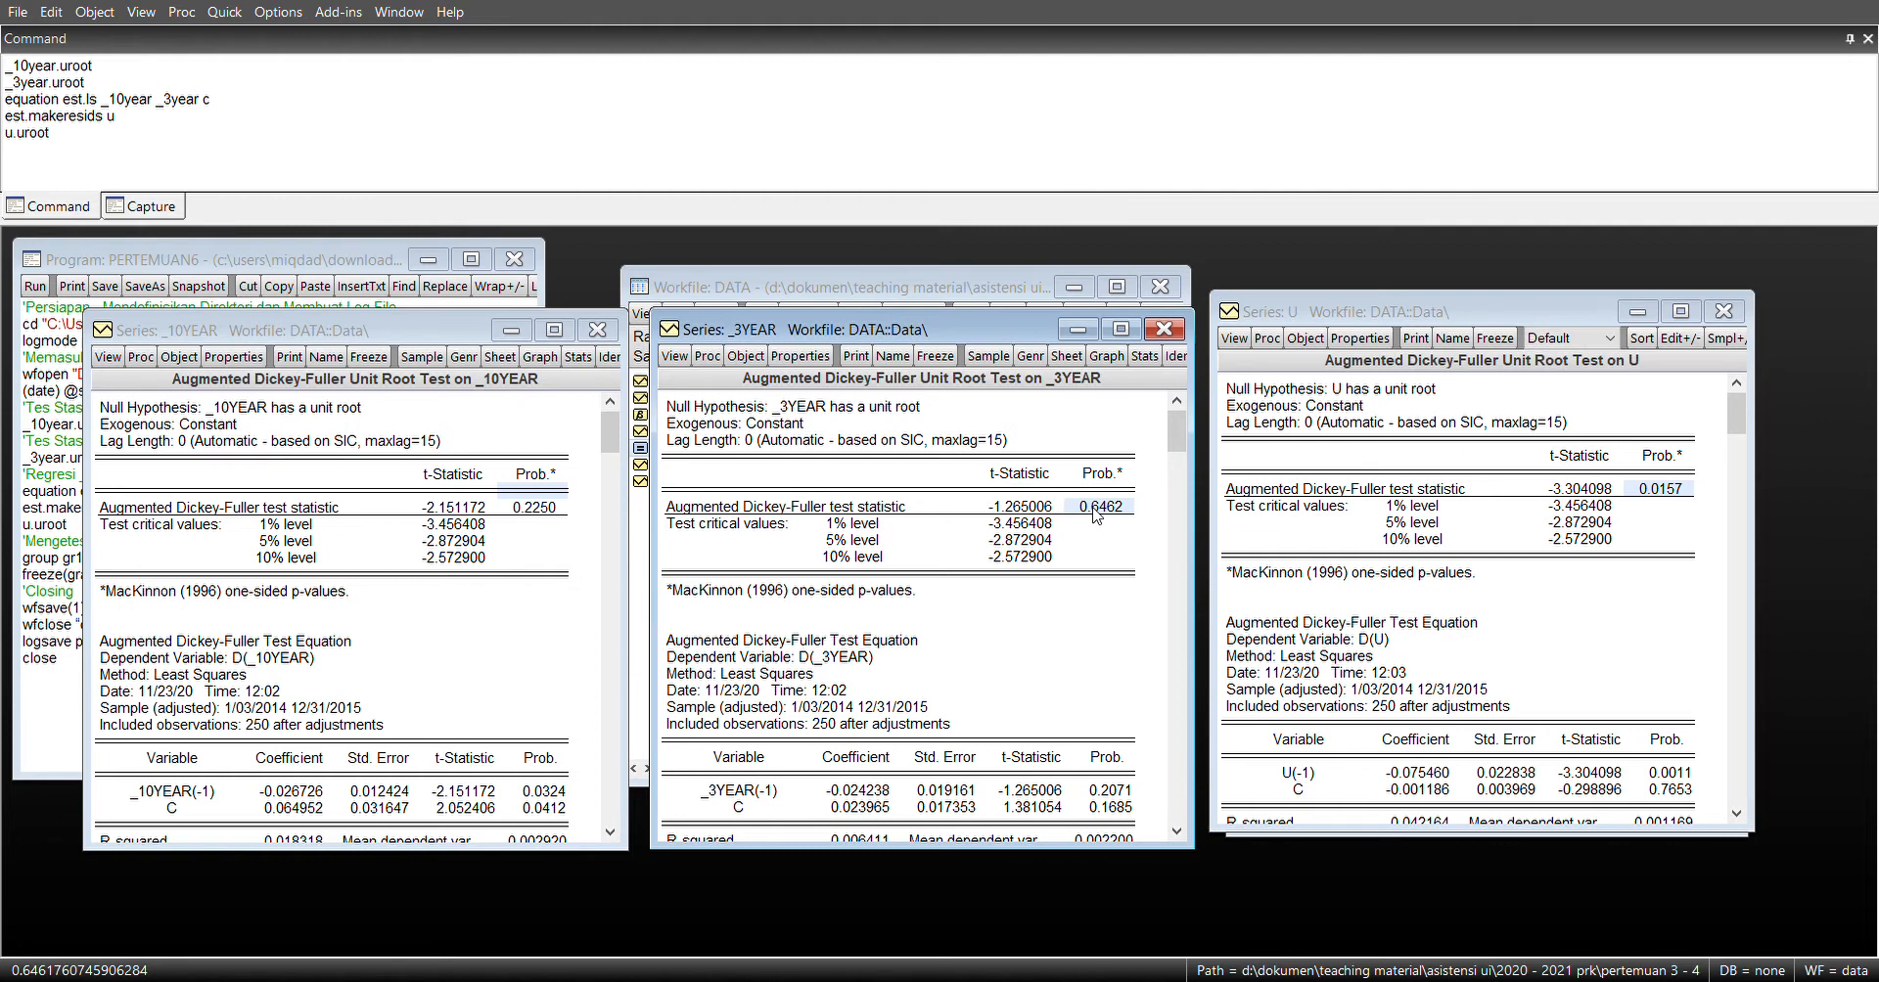
{"action": "left_click", "coordinate": [527, 511]}
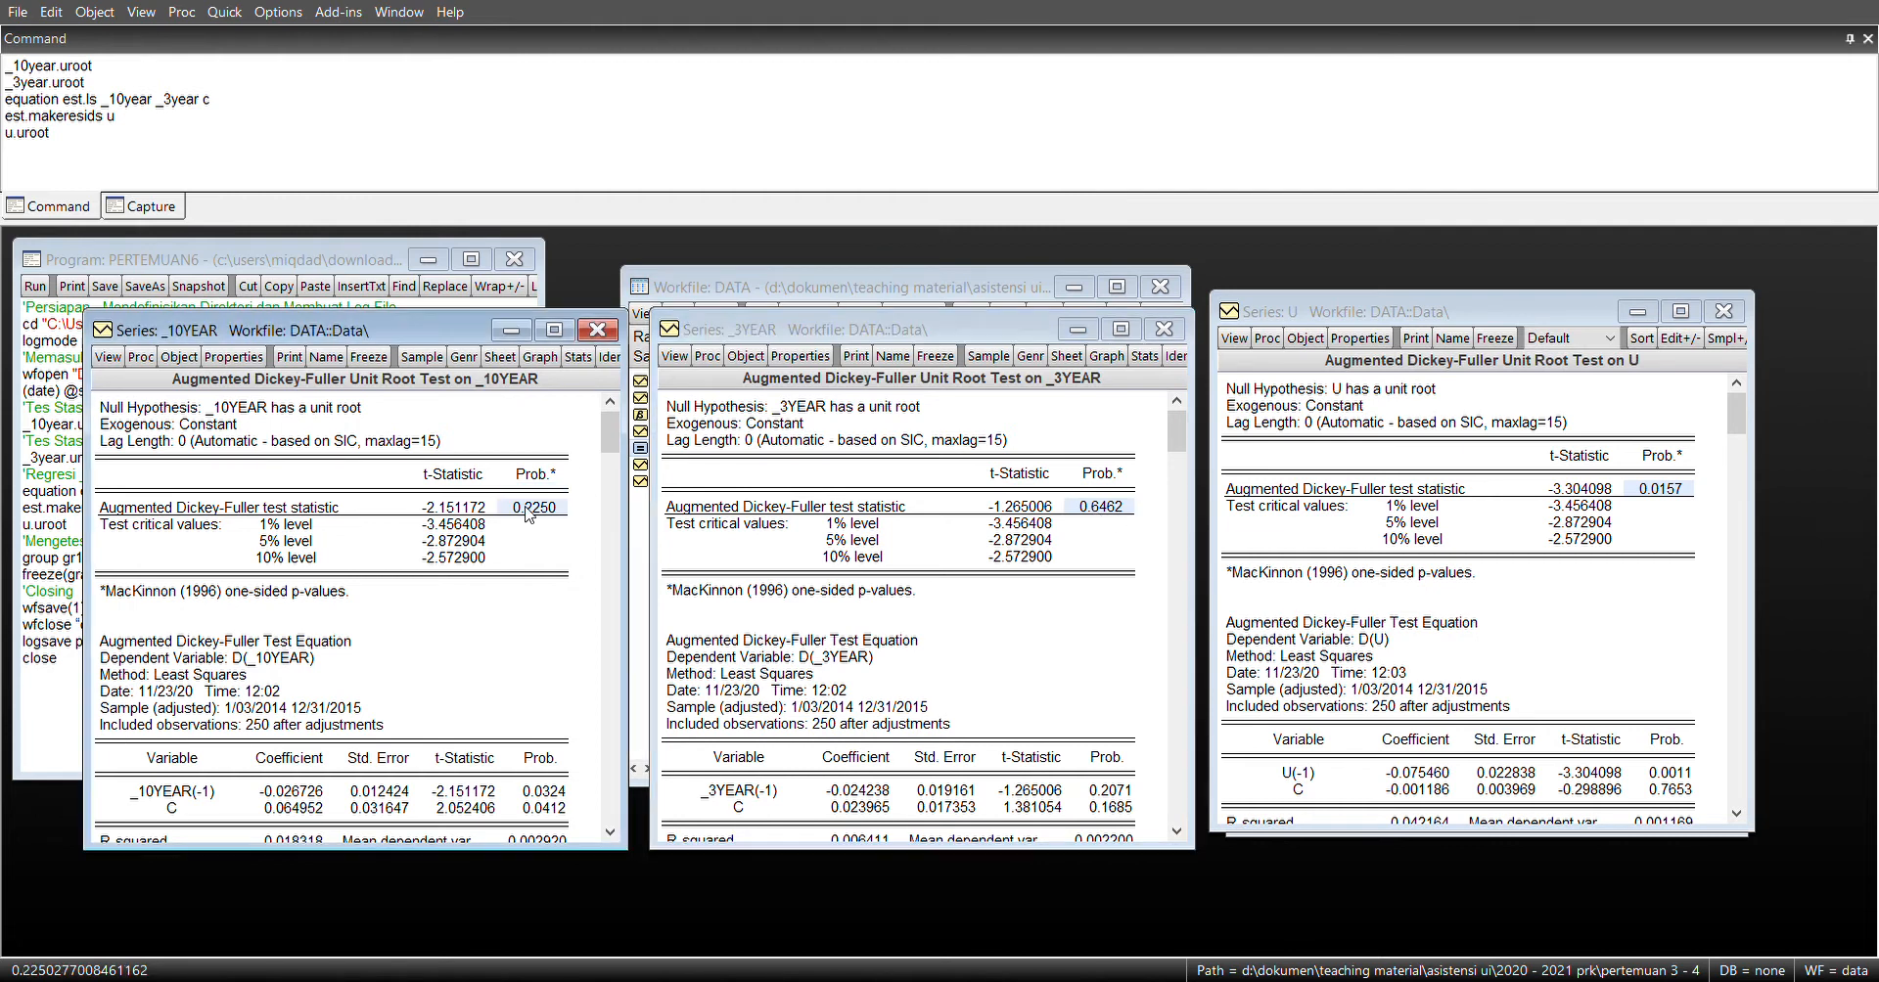
{"action": "left_click", "coordinate": [1631, 488]}
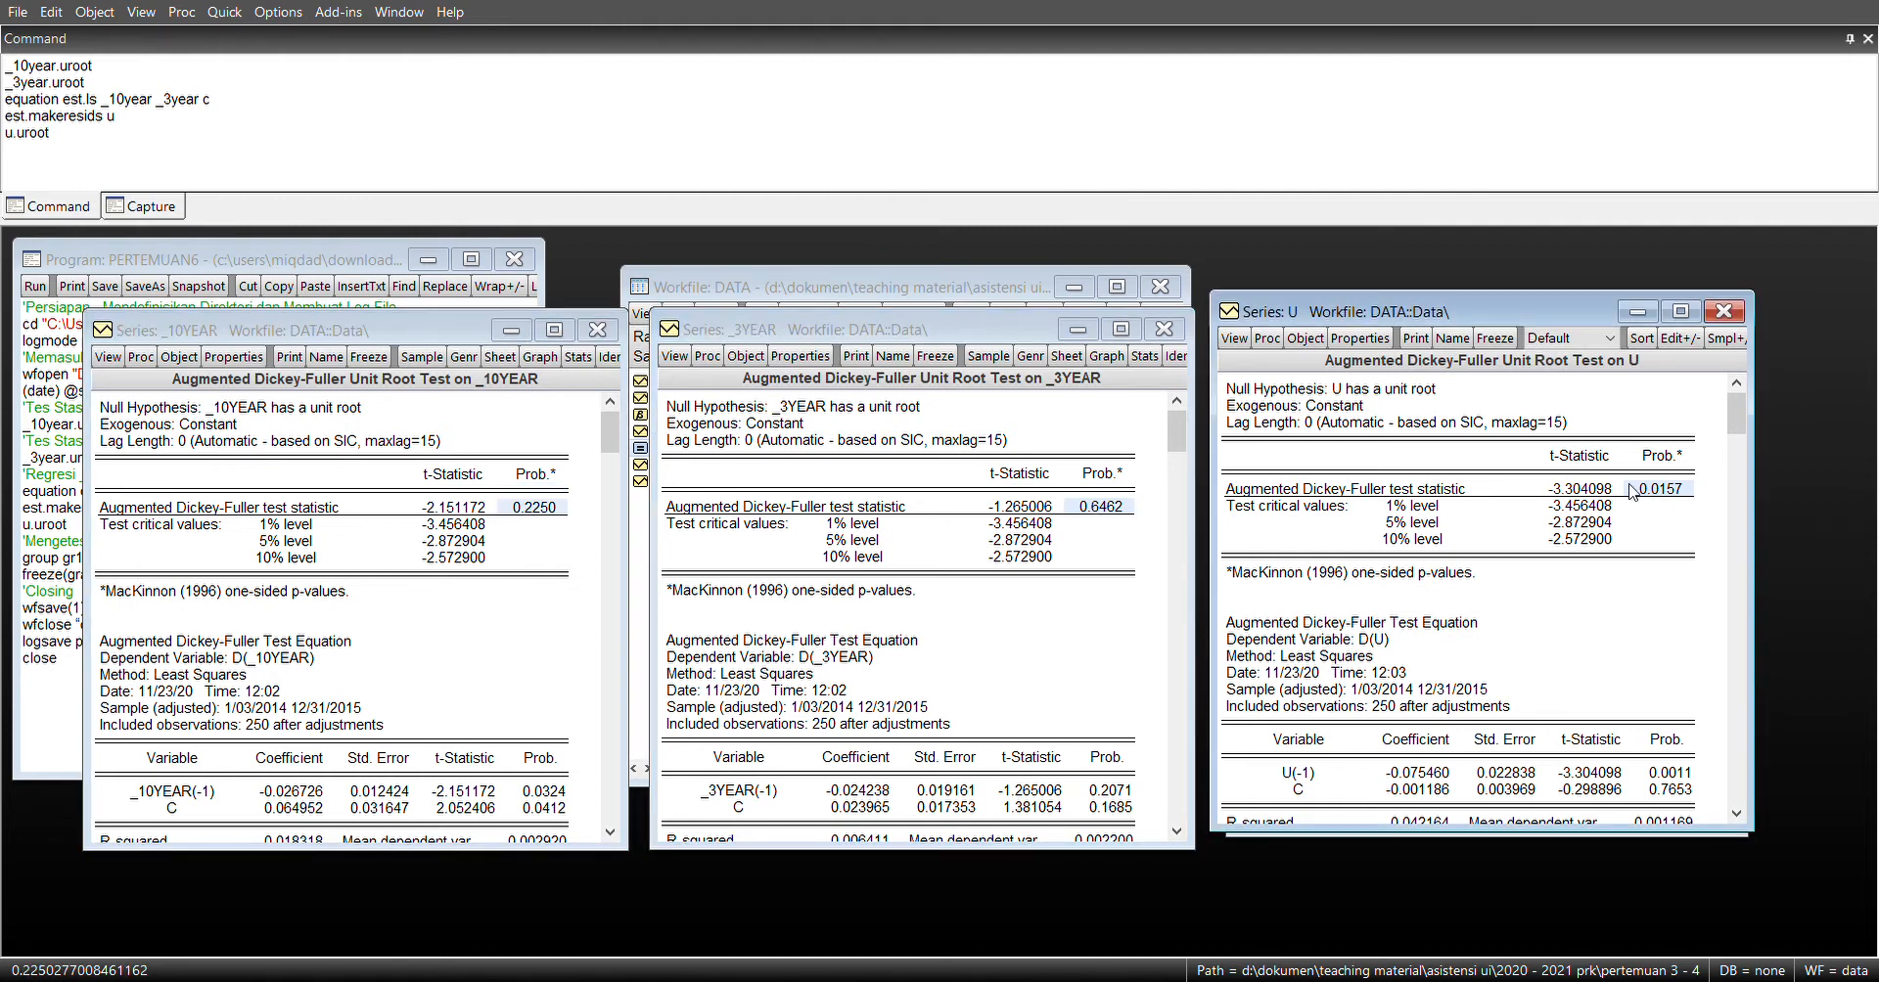
{"action": "left_click", "coordinate": [1663, 489]}
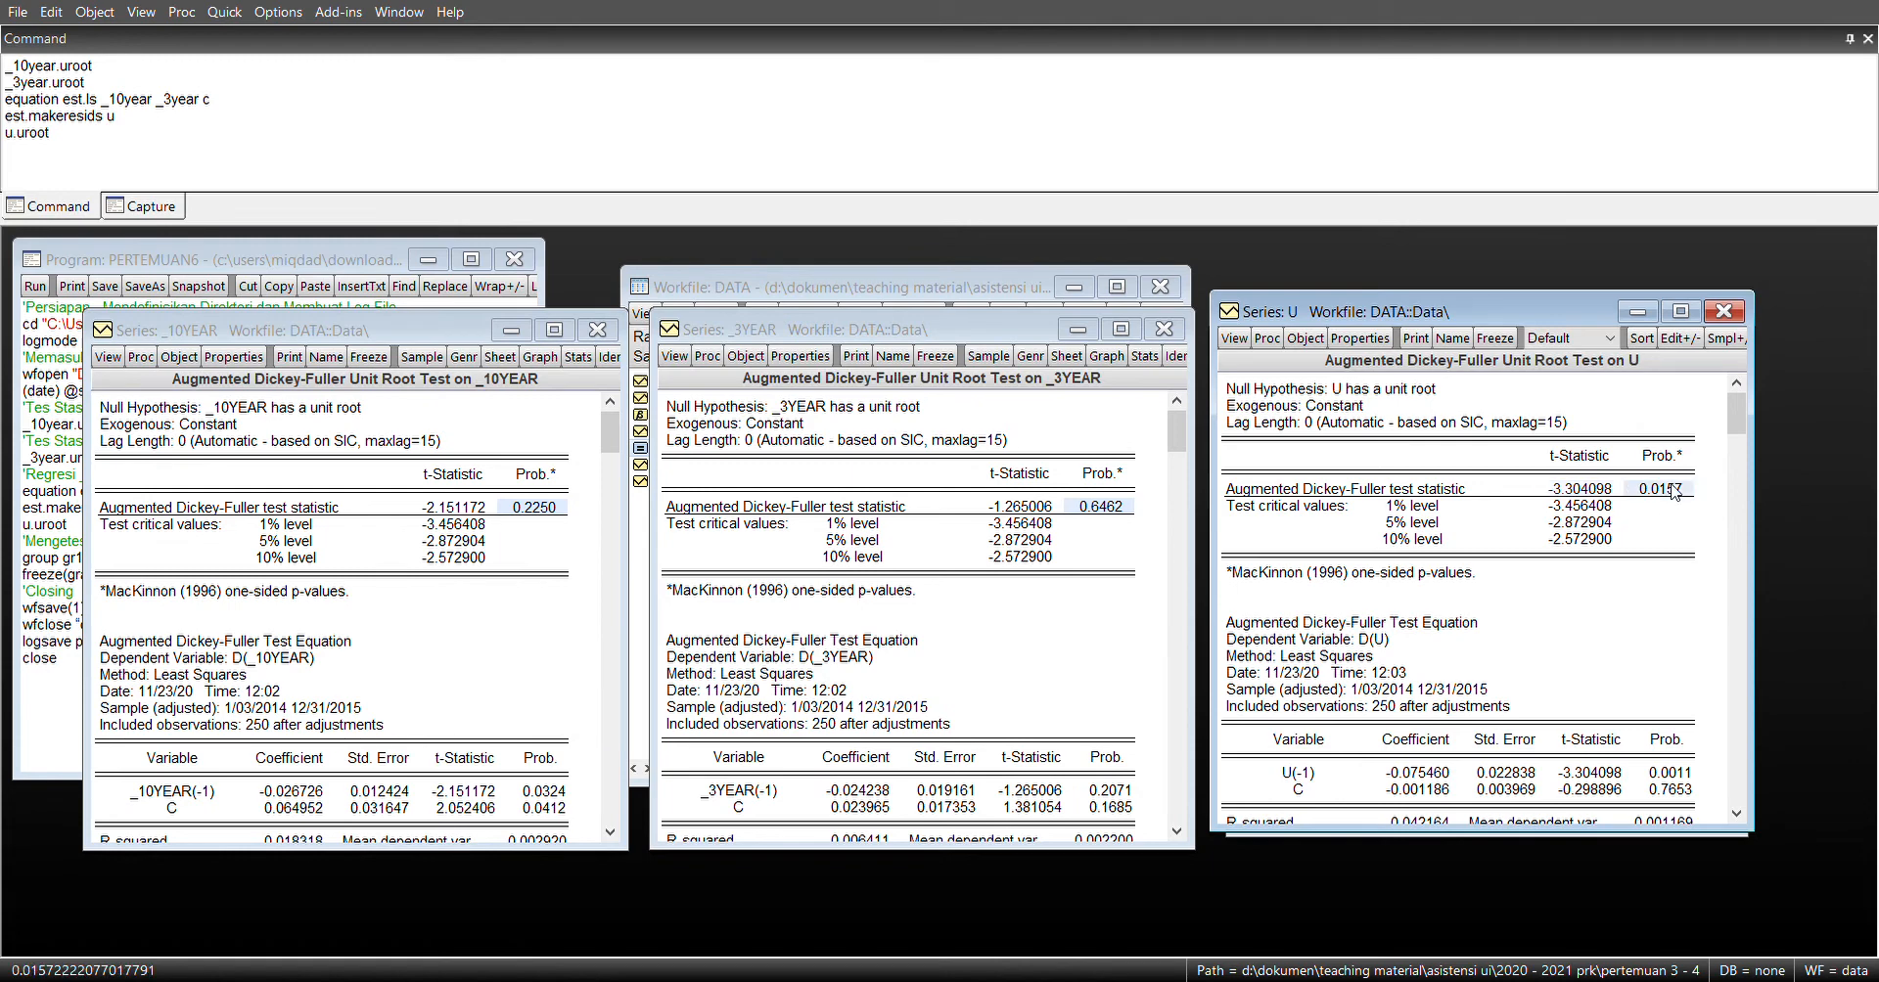
Step: Examine the est regression's method and _3year coefficient, and review the residual and _3year unit root tests again
{"action": "left_click", "coordinate": [1637, 312]}
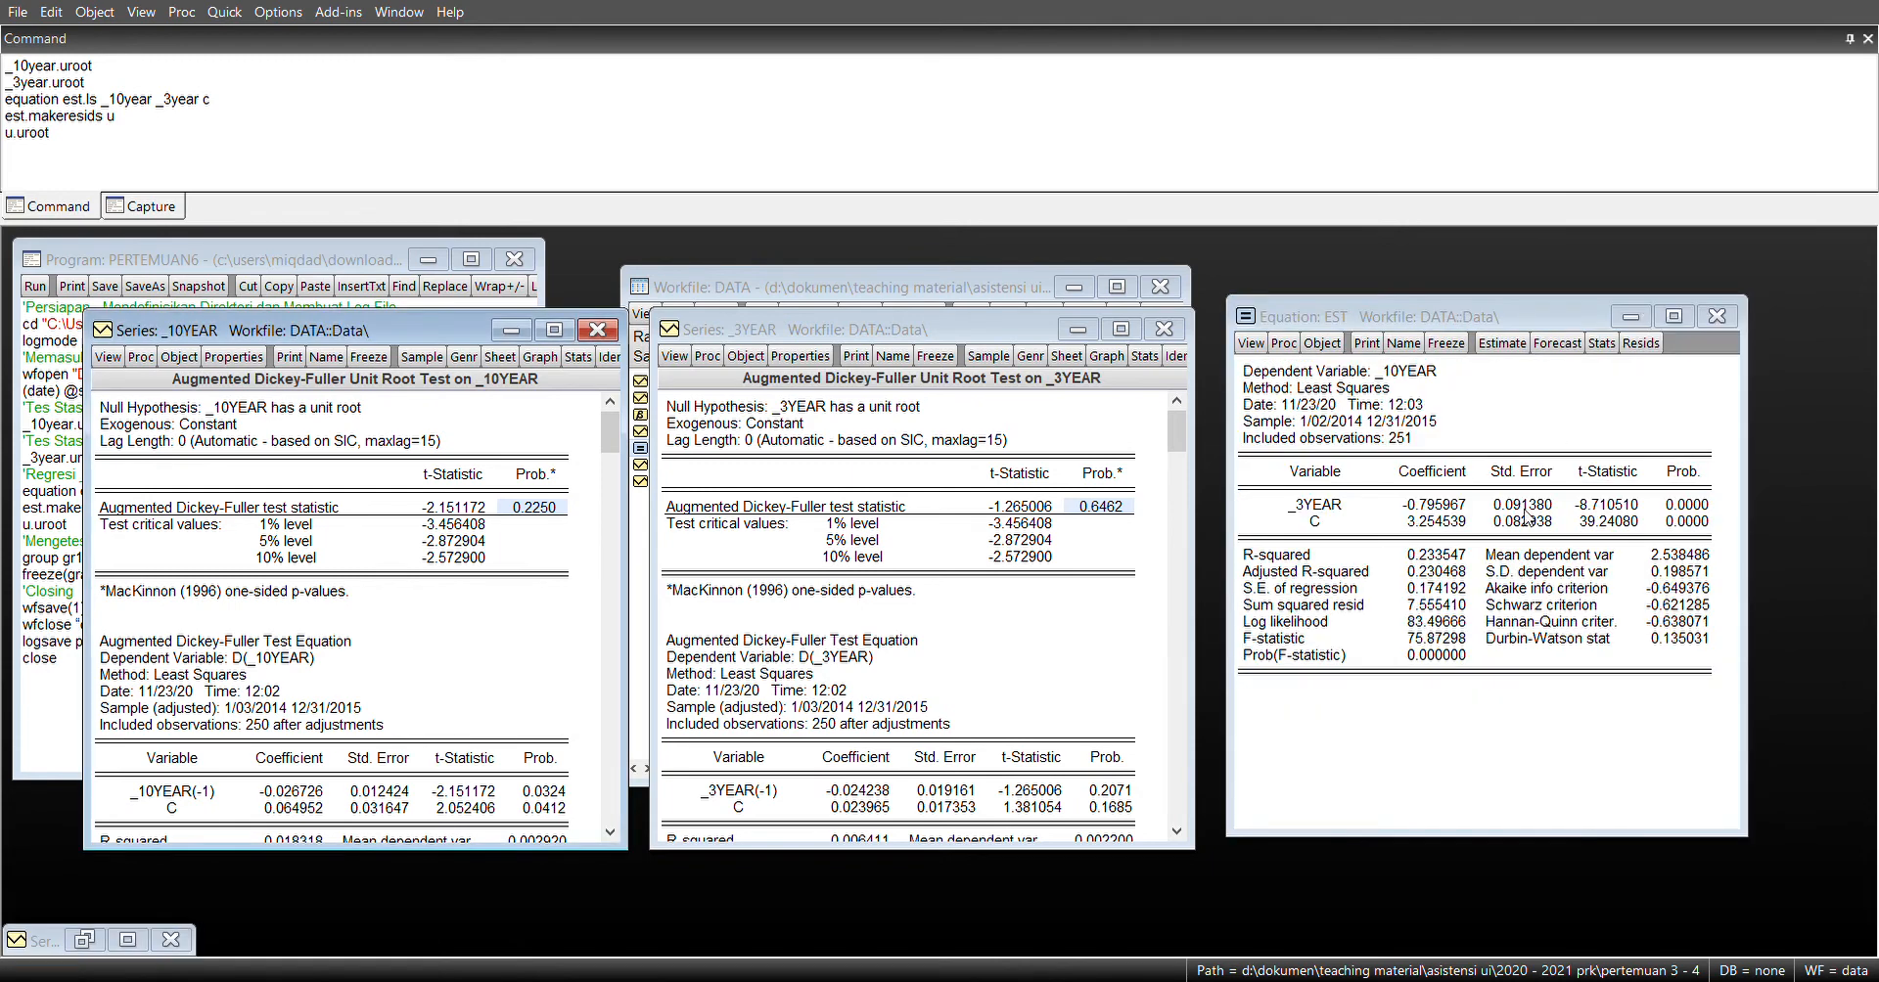
{"action": "left_click", "coordinate": [1343, 389]}
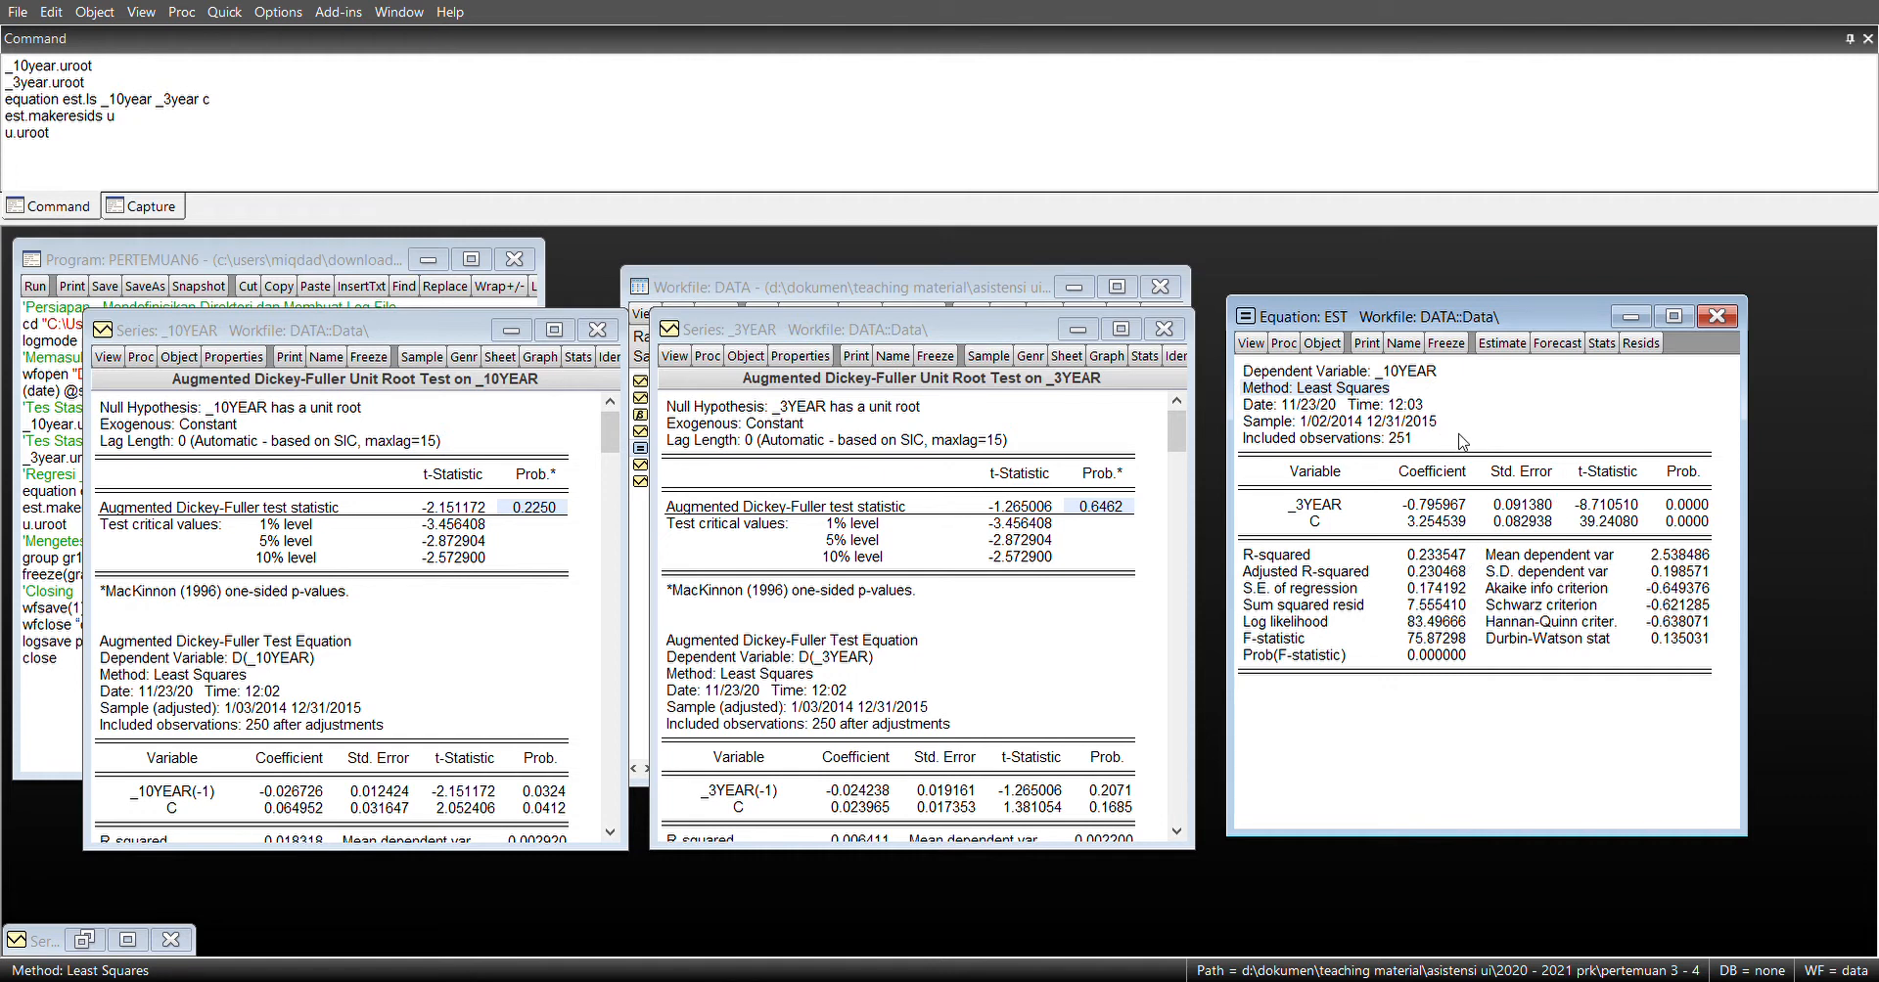
{"action": "left_click", "coordinate": [1416, 507]}
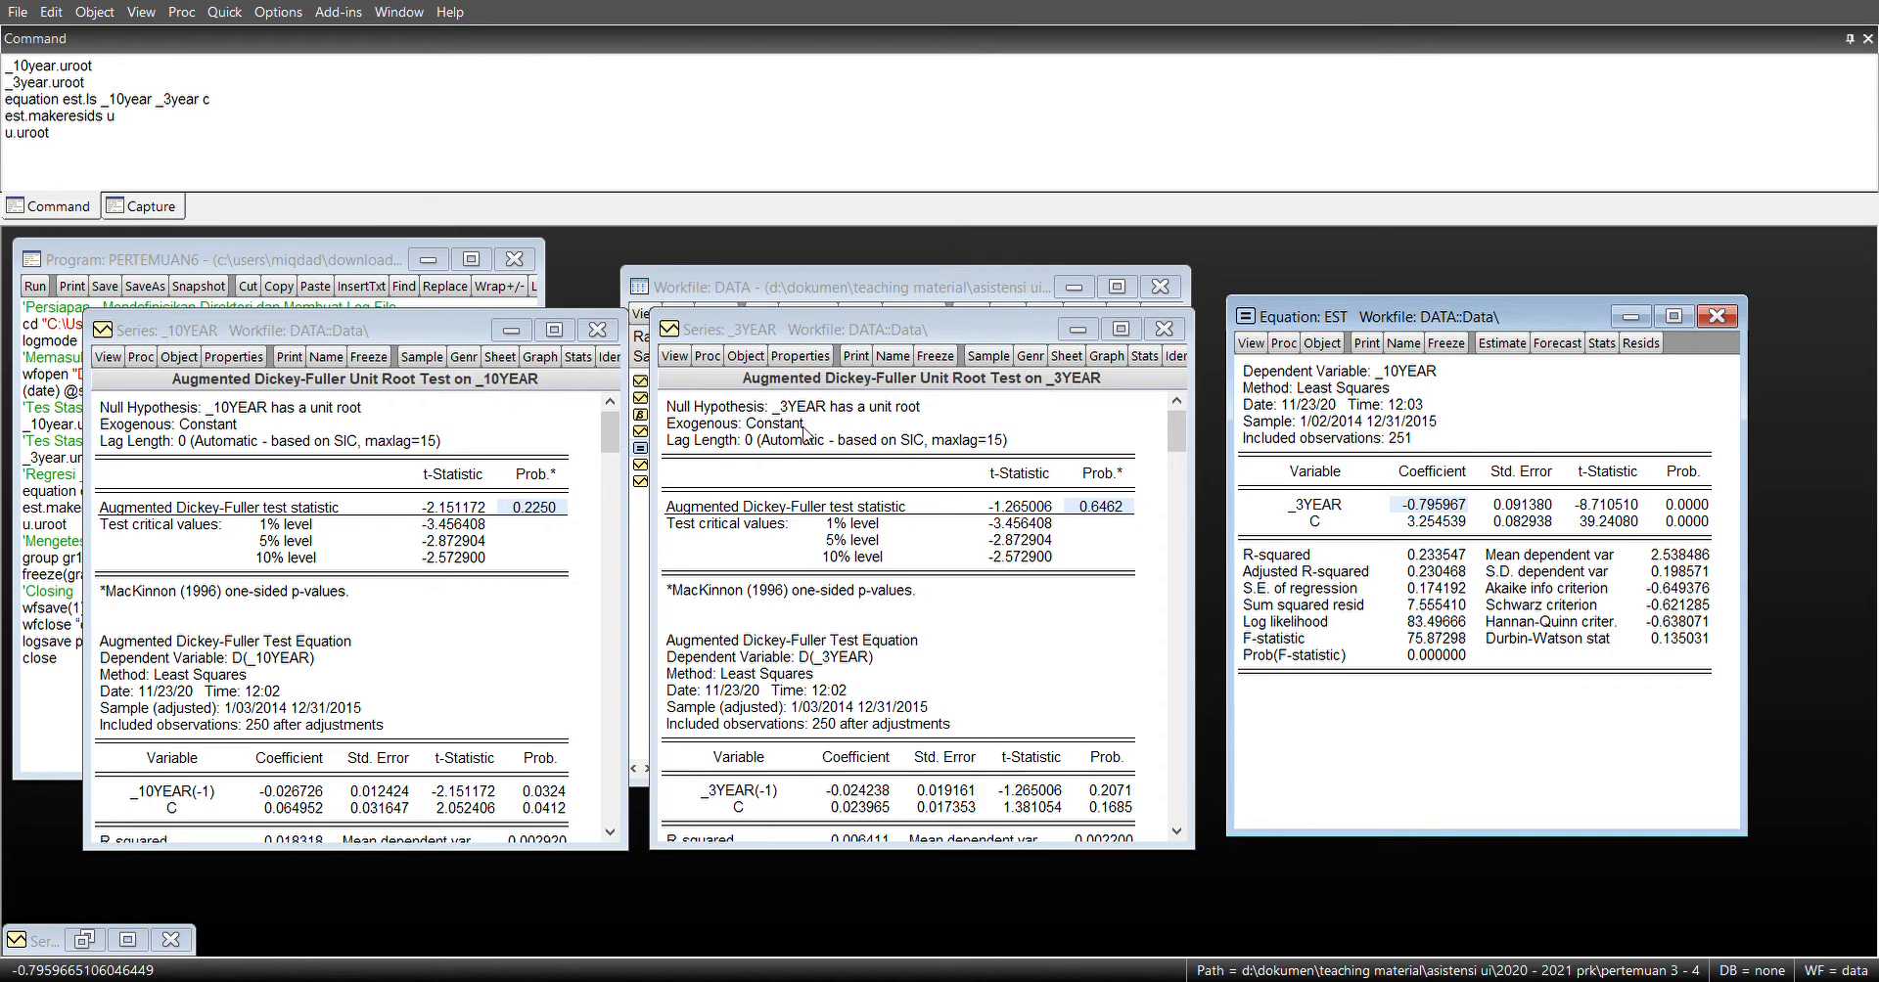
{"action": "left_click", "coordinate": [133, 940]}
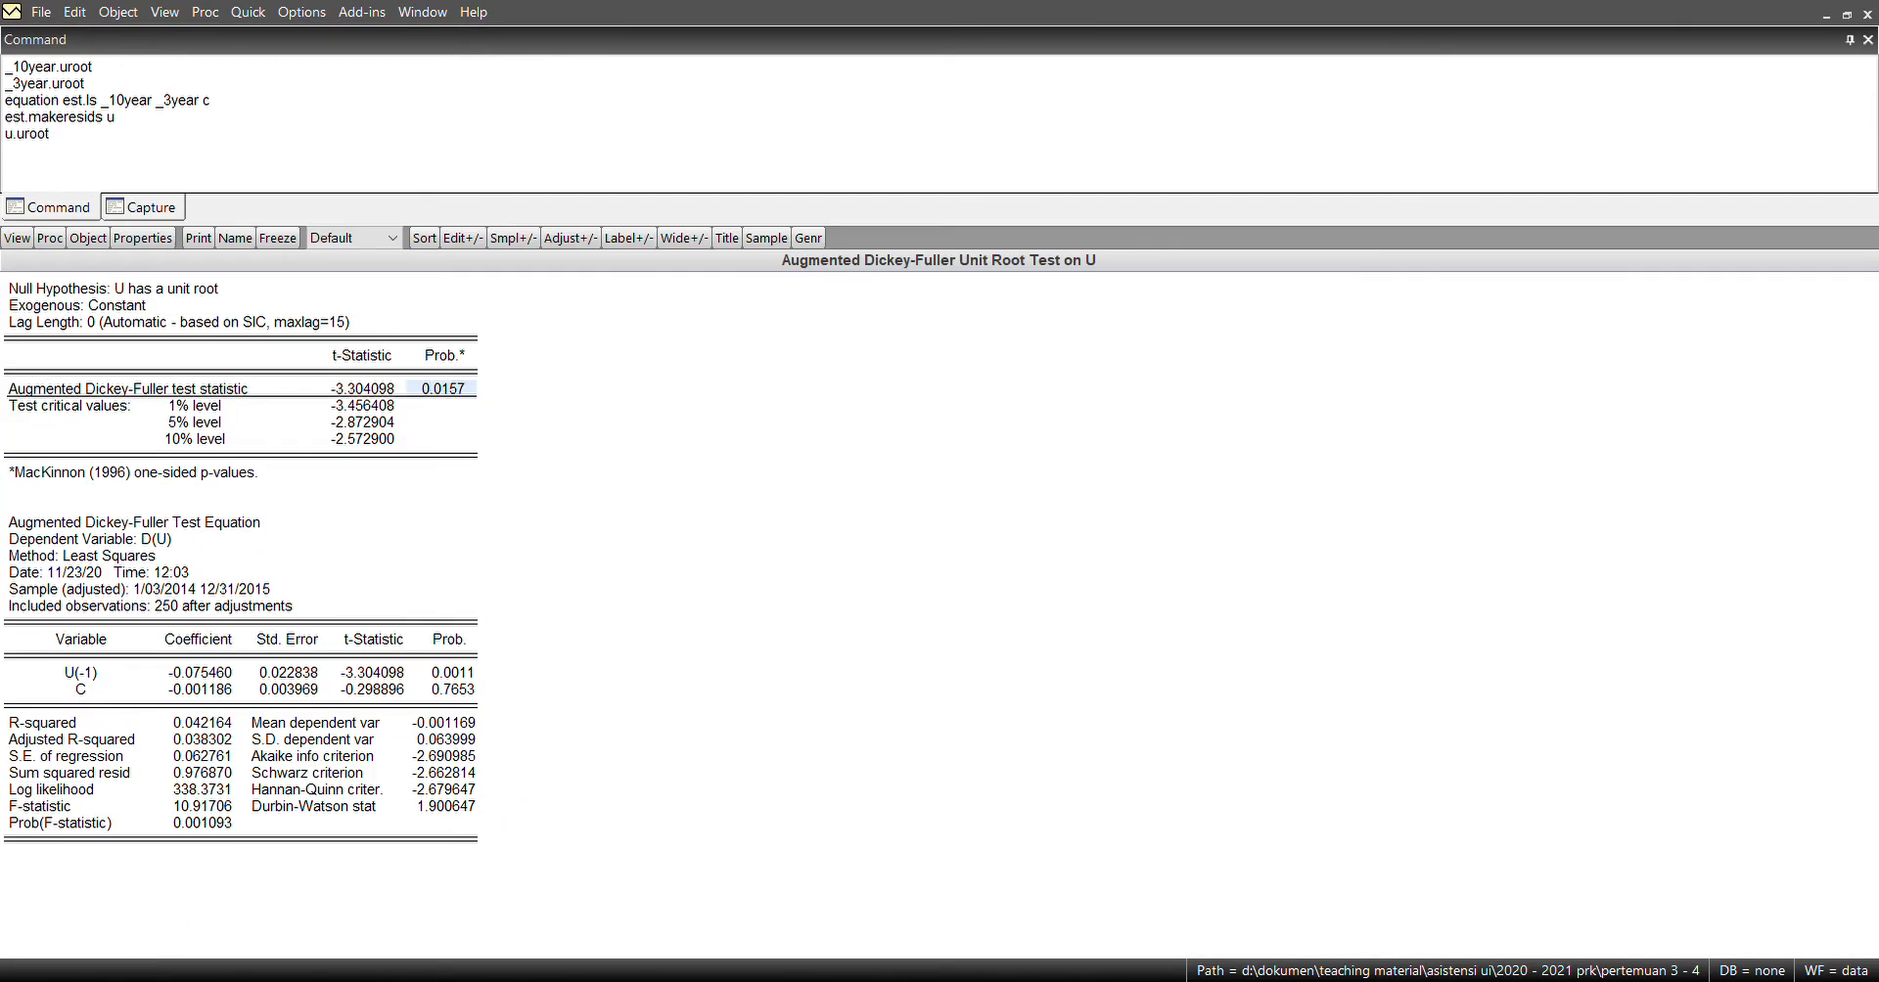
{"action": "left_click", "coordinate": [1847, 14]}
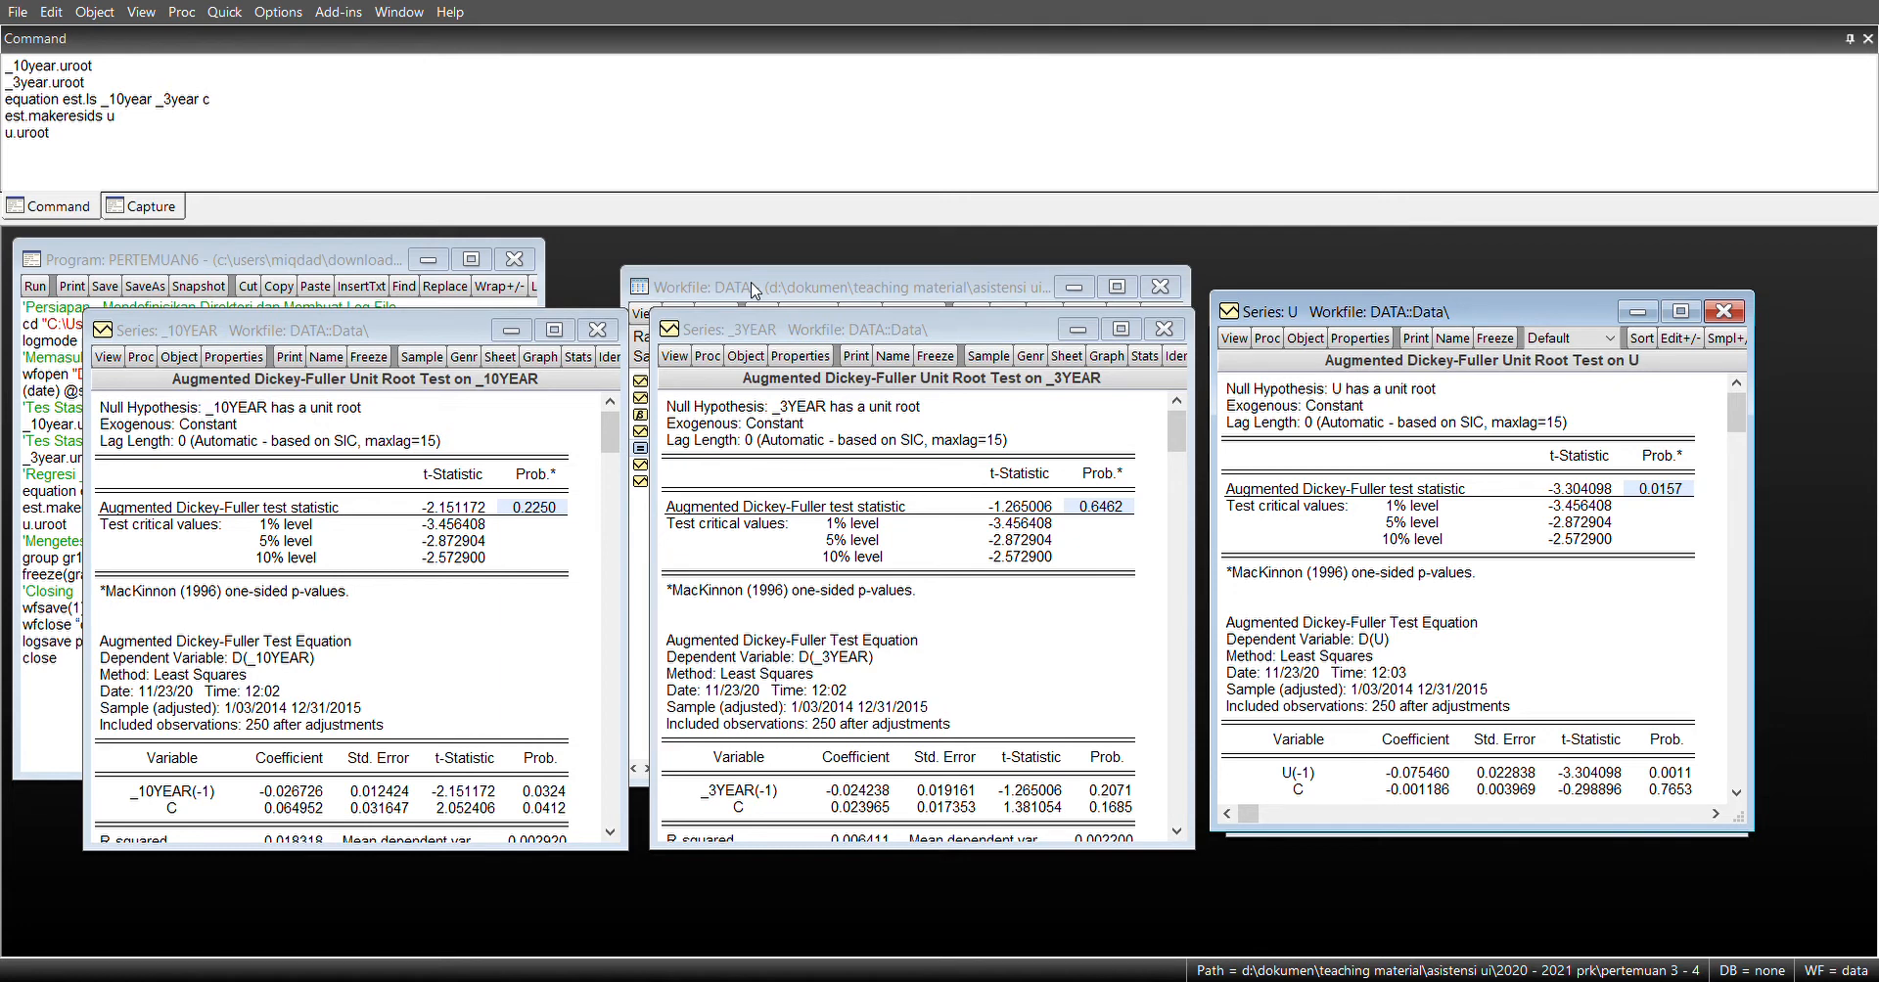
{"action": "left_click", "coordinate": [942, 507]}
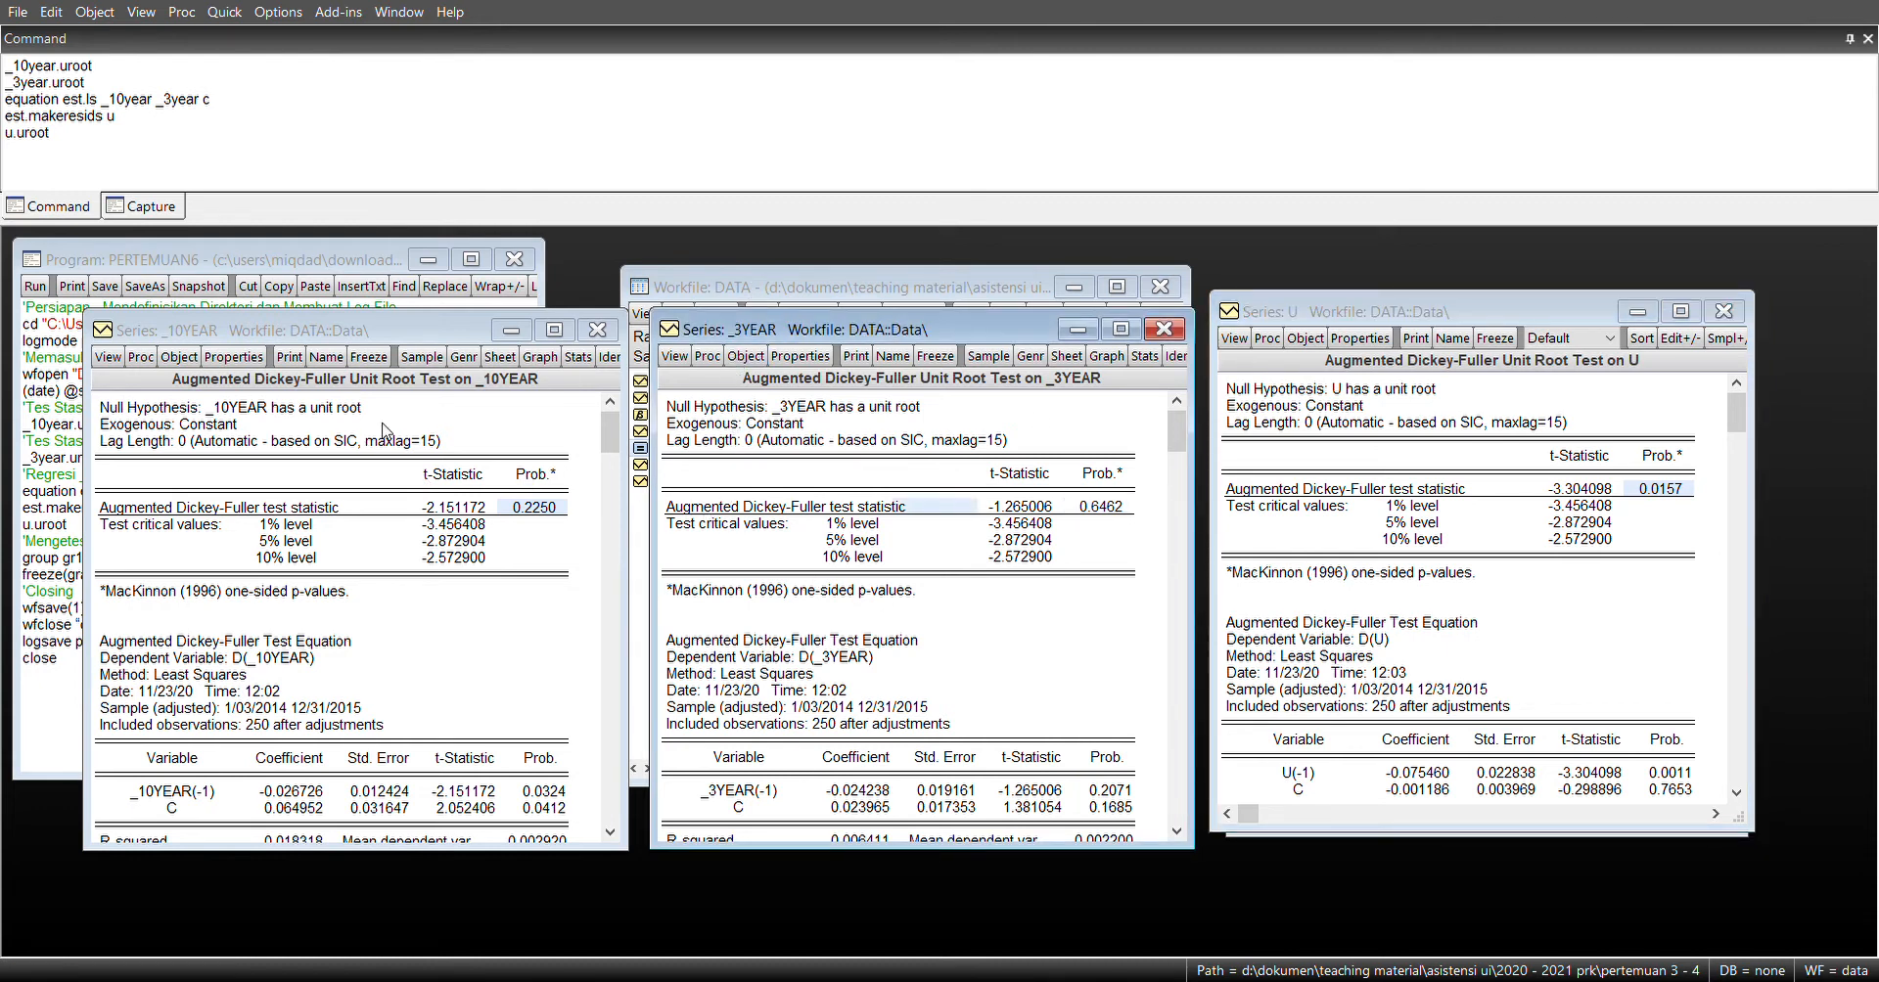
Step: Rerun the Augmented Dickey-Fuller test on _10year with a constant and linear trend and inspect its t-statistic
{"action": "left_click", "coordinate": [114, 359]}
{"action": "left_click_drag", "start_coordinate": [151, 125], "coordinate": [129, 90]}
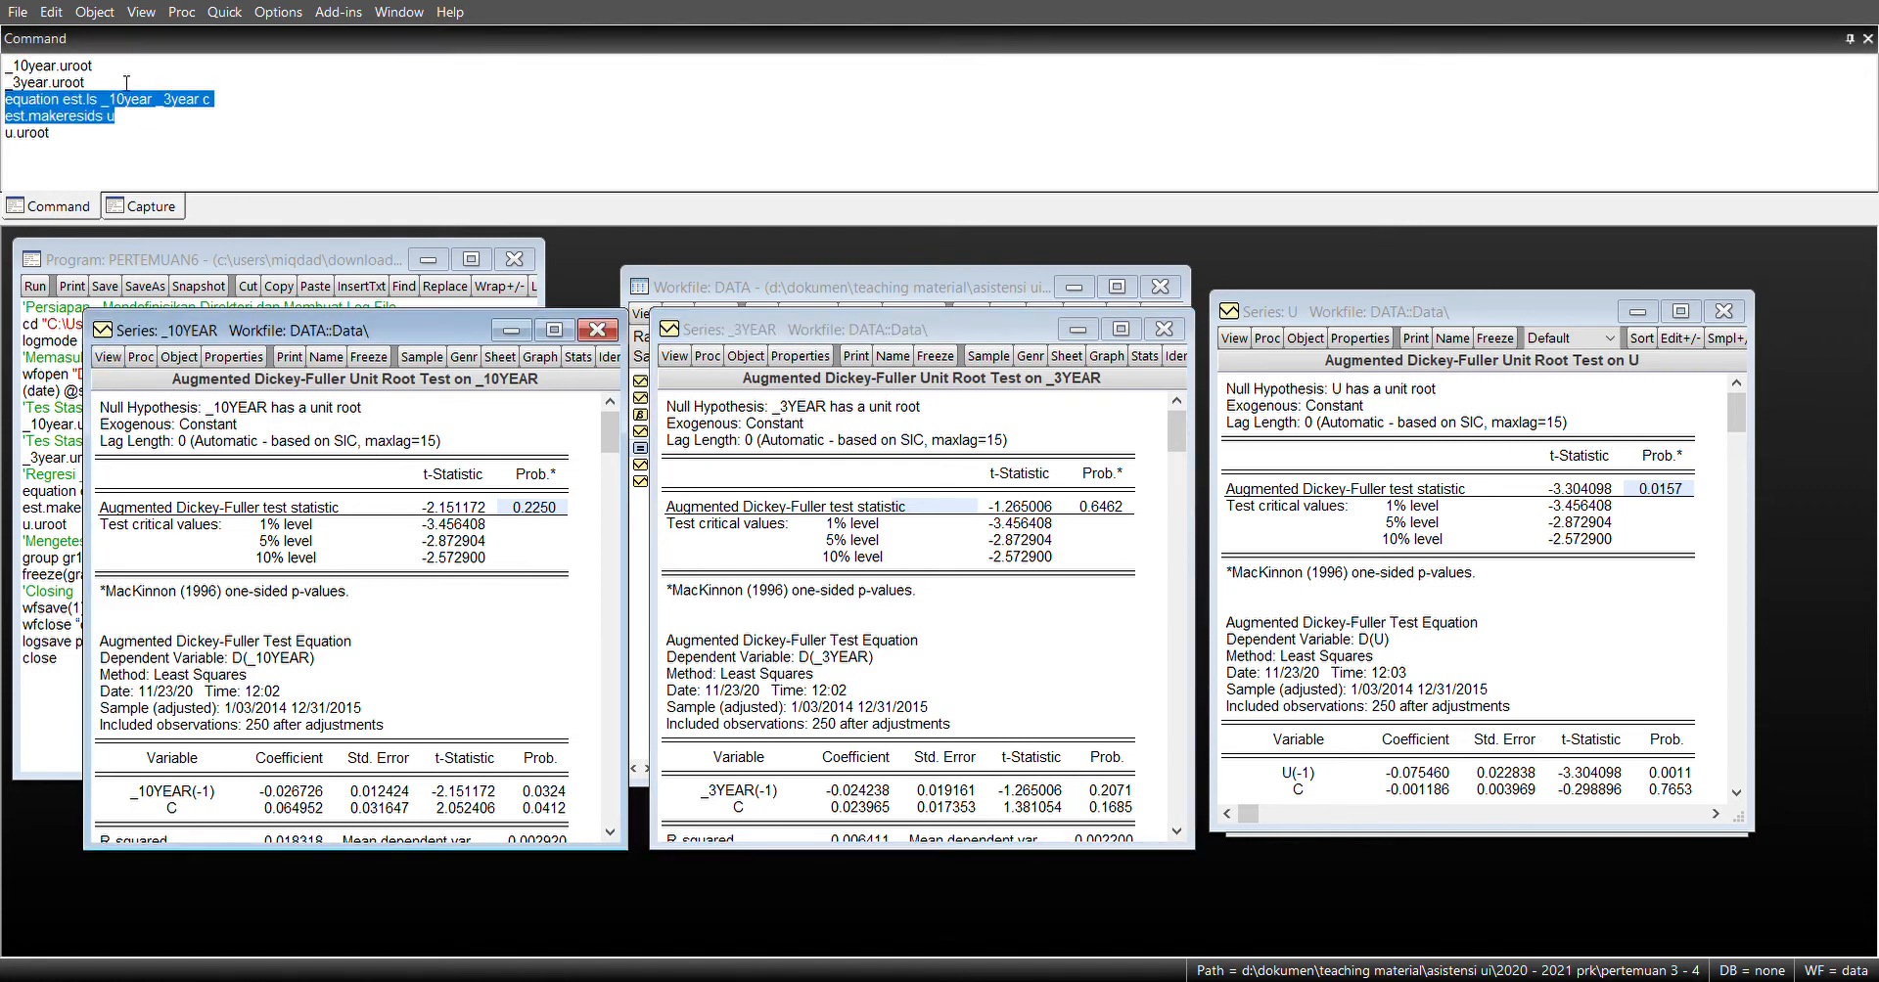
{"action": "left_click", "coordinate": [126, 83]}
{"action": "left_click", "coordinate": [121, 76]}
{"action": "key", "text": "Return"}
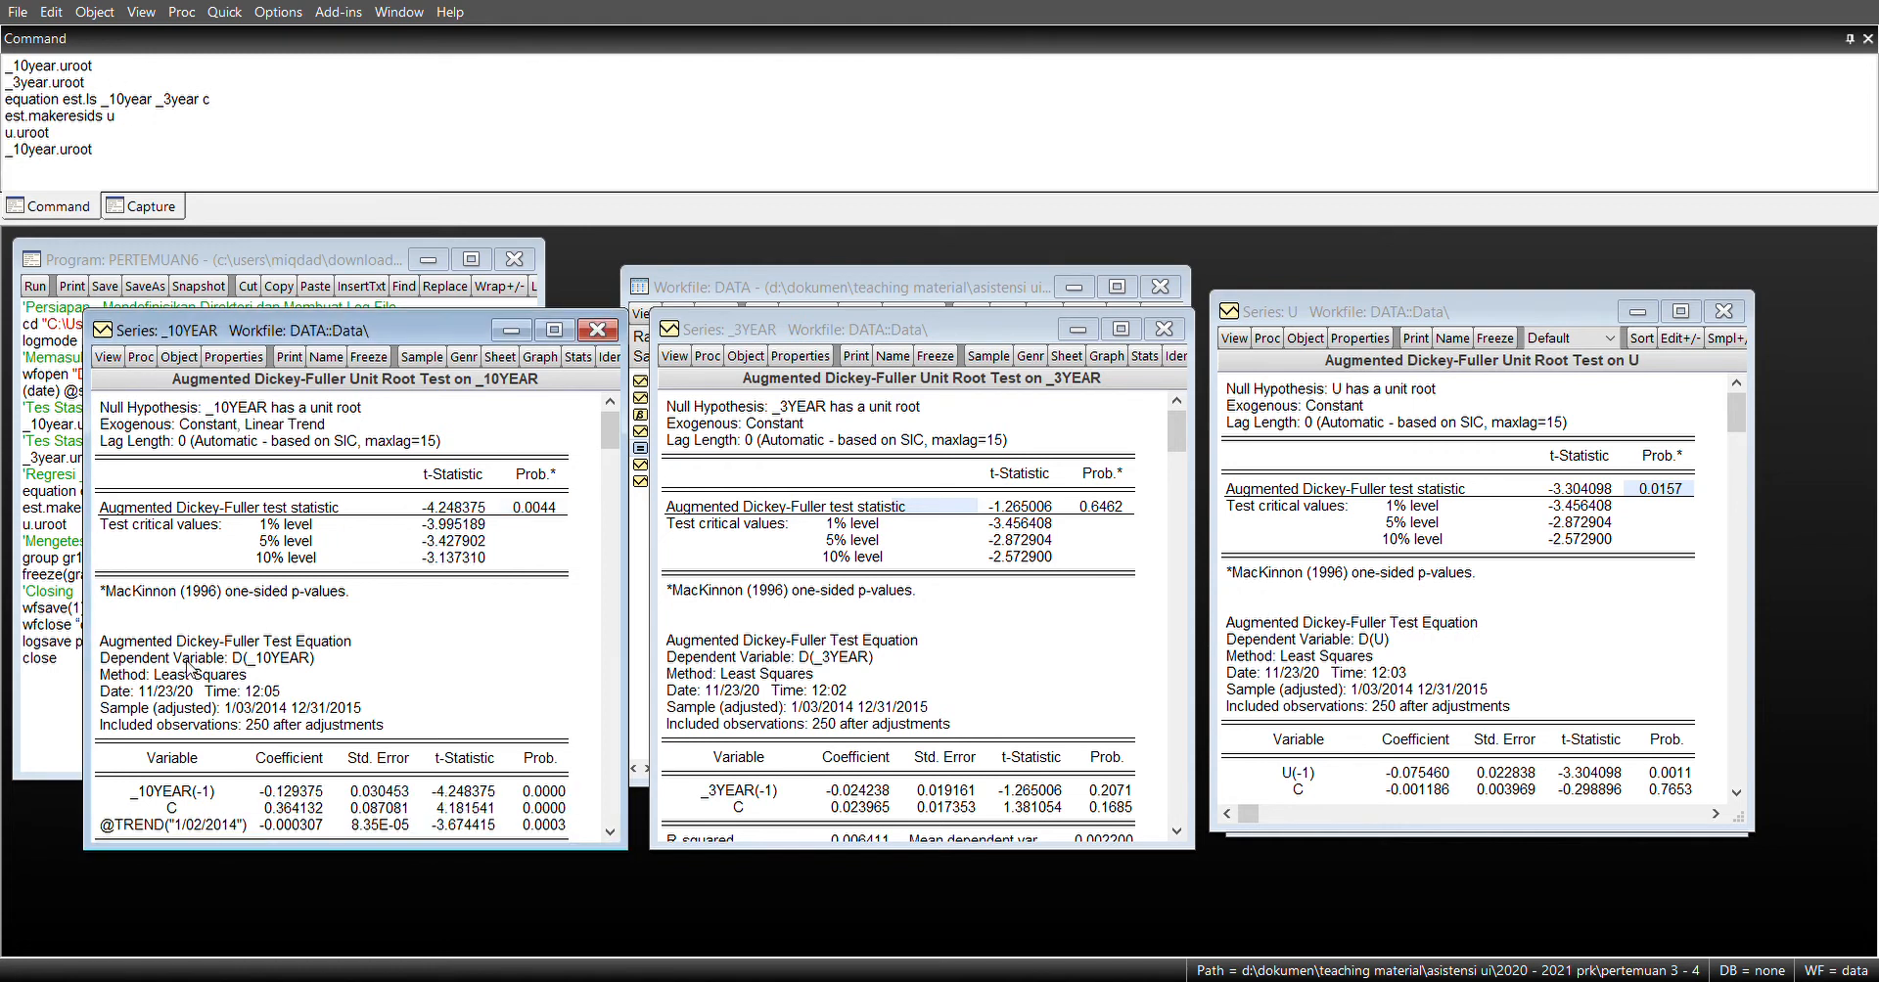
{"action": "left_click", "coordinate": [493, 508]}
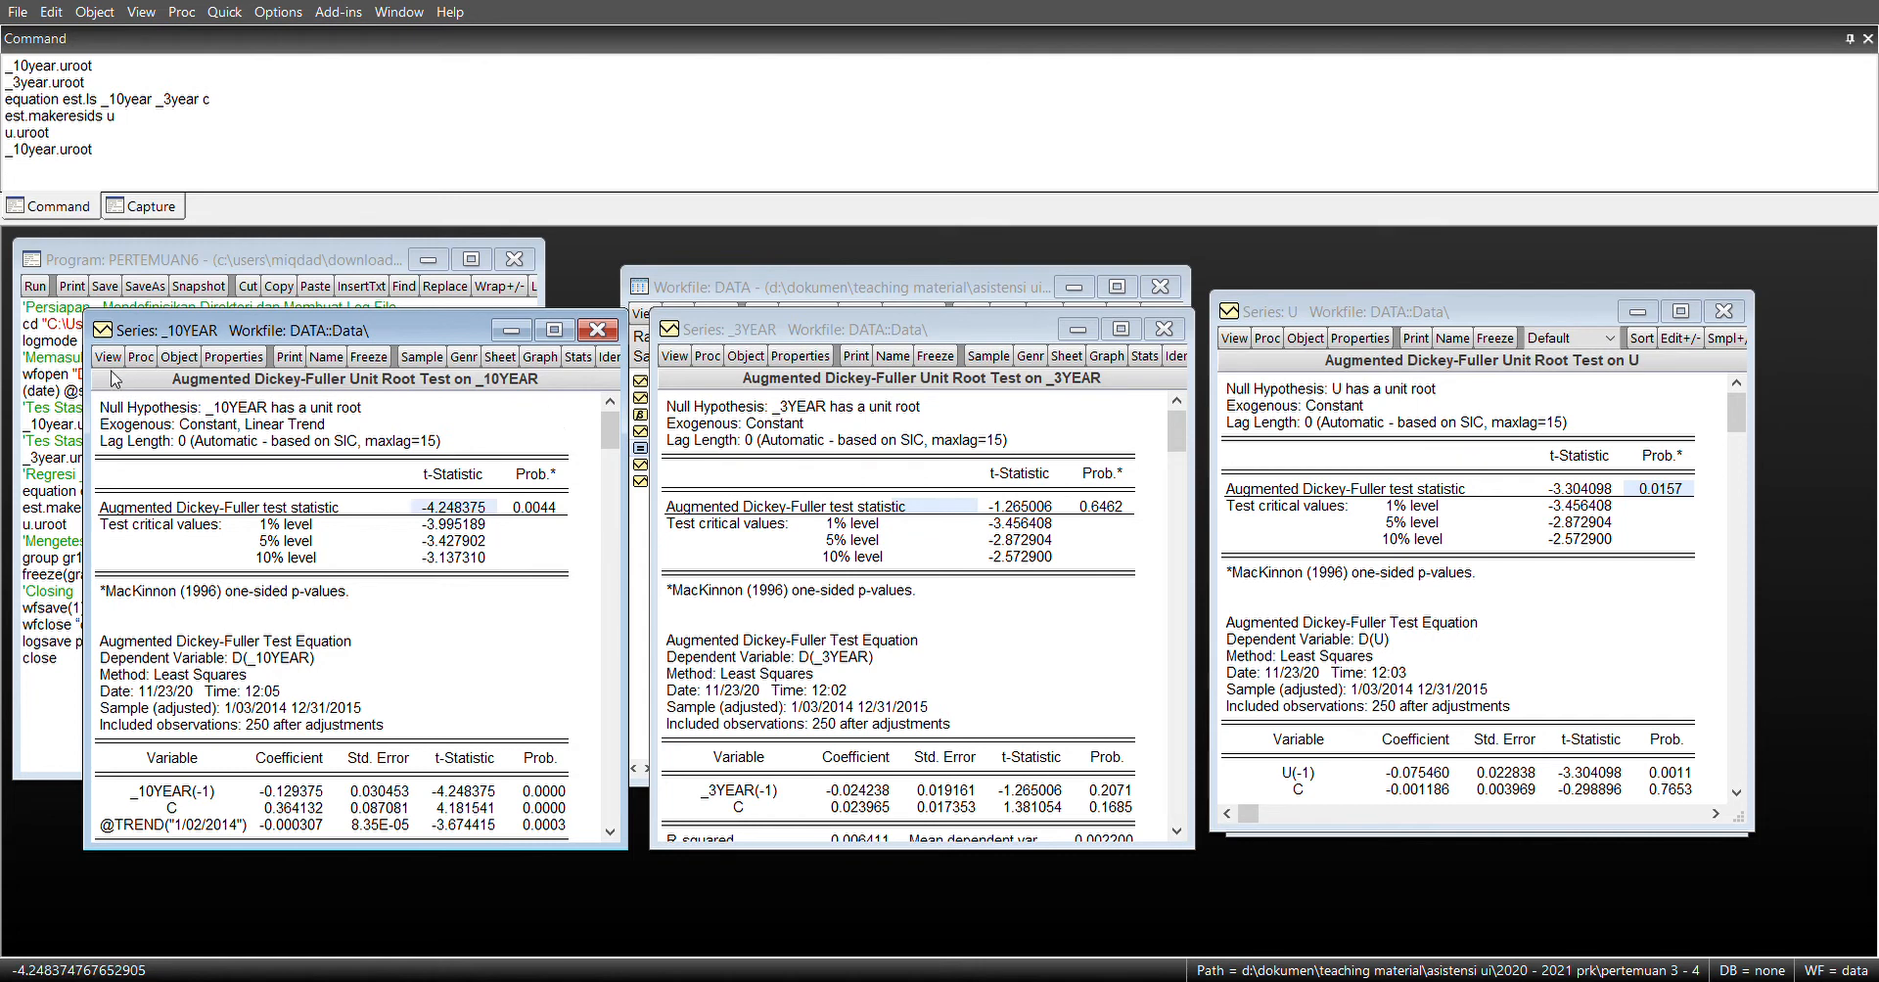
Step: Rerun the Augmented Dickey-Fuller test on _10year with only a constant as the exogenous term, using the command _10year.uroot
{"action": "left_click", "coordinate": [142, 77]}
{"action": "key", "text": "Return"}
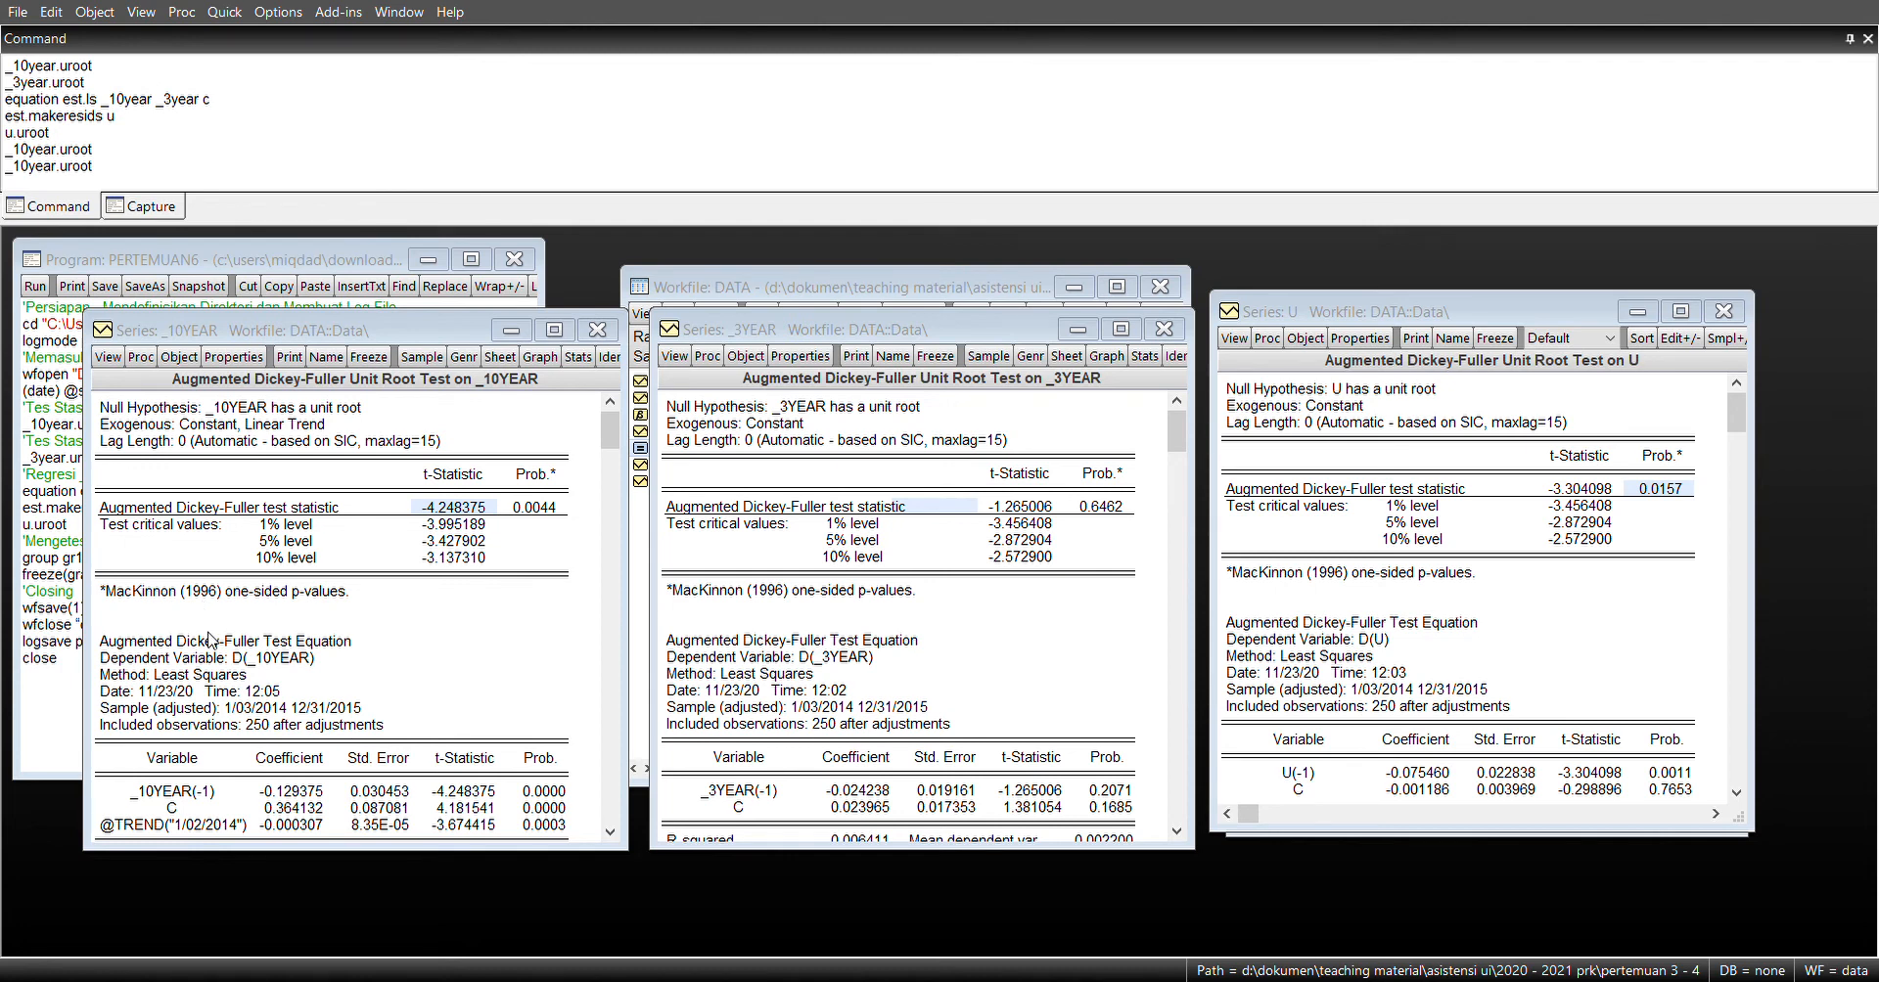
{"action": "key", "text": "Return"}
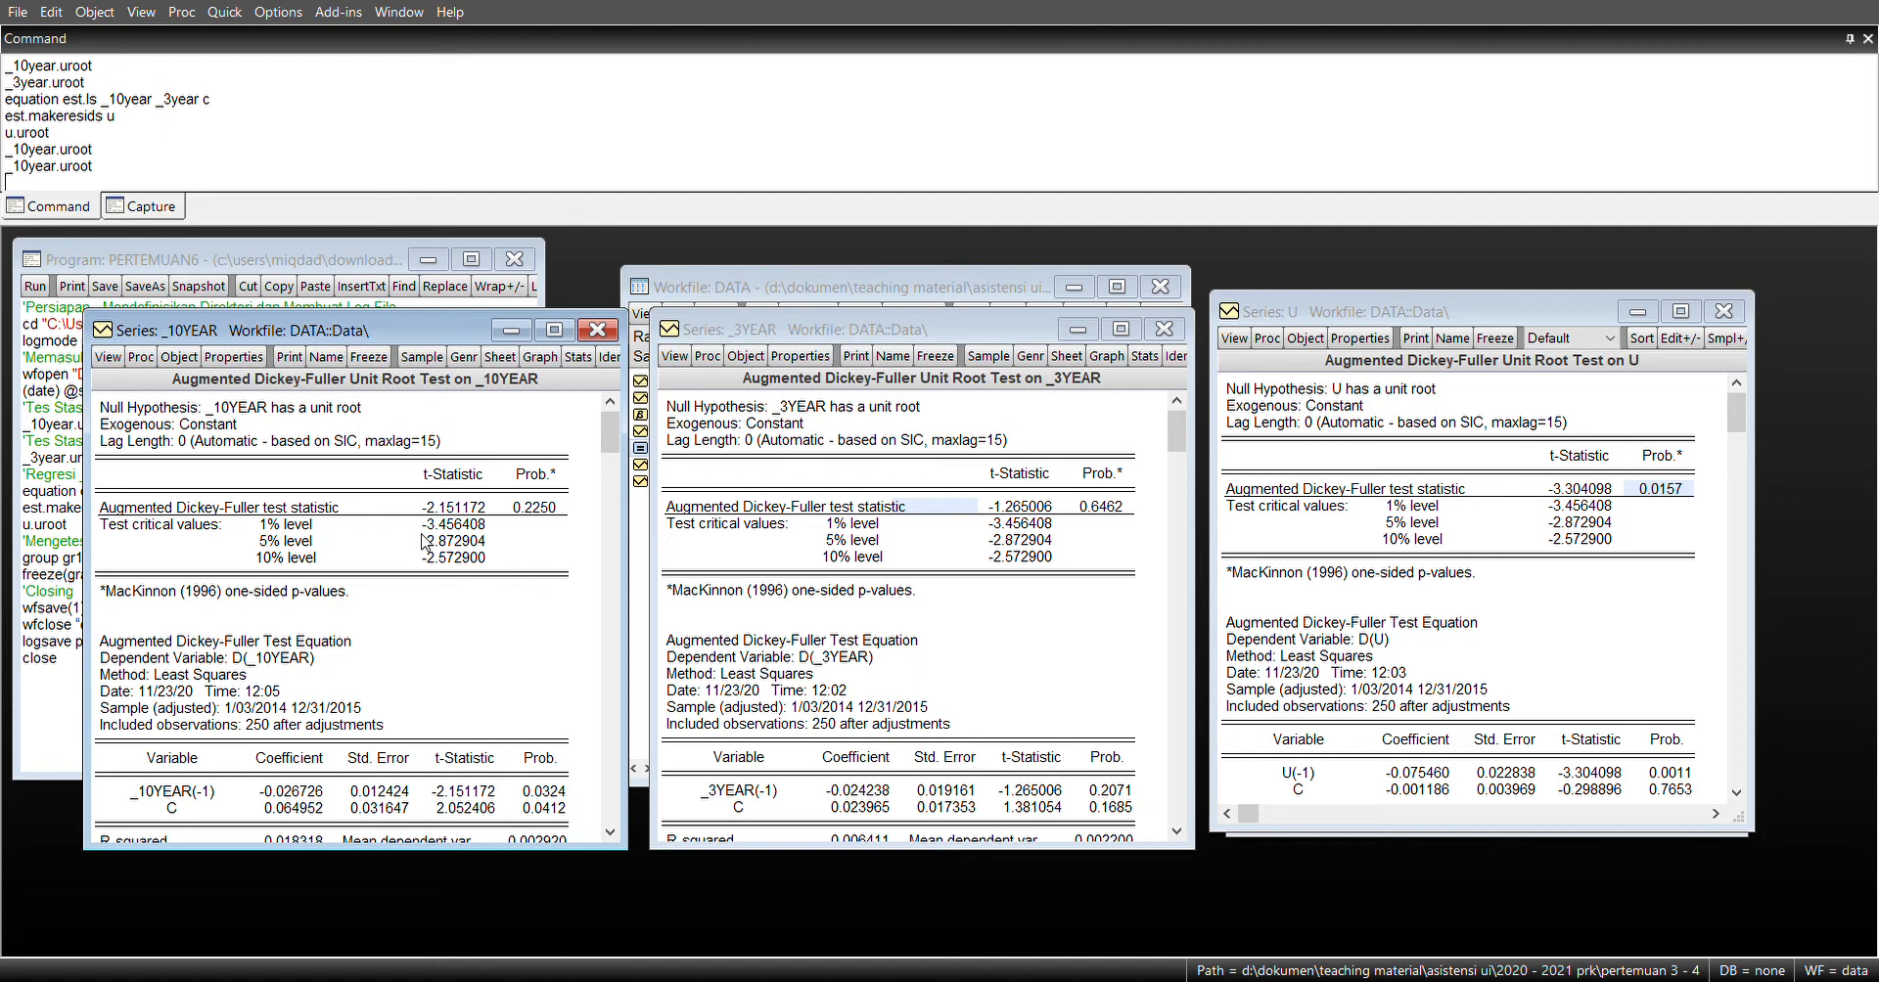
Step: Bring the PERTEMUAN6 program to the front for reference and create the group gr from _10year and _3year with "group gr _10year _3year"
{"action": "left_click", "coordinate": [60, 650]}
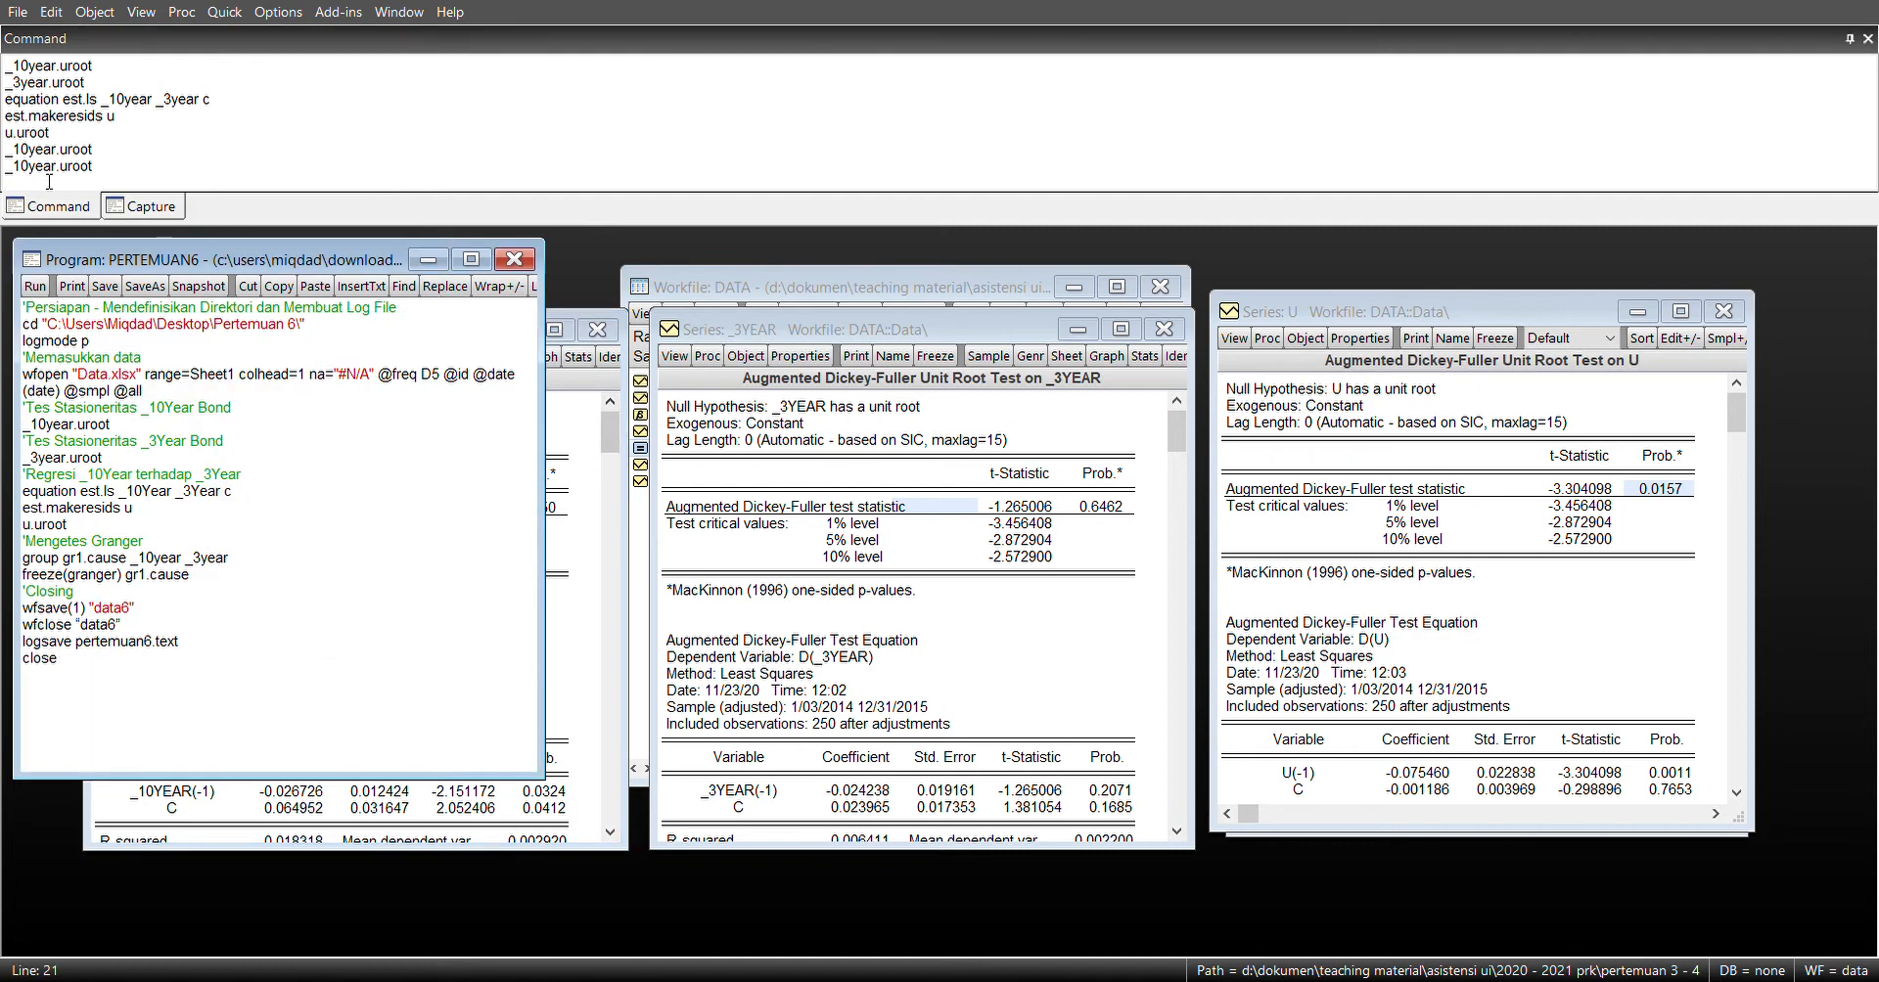
{"action": "left_click", "coordinate": [248, 168]}
{"action": "key", "text": "Return"}
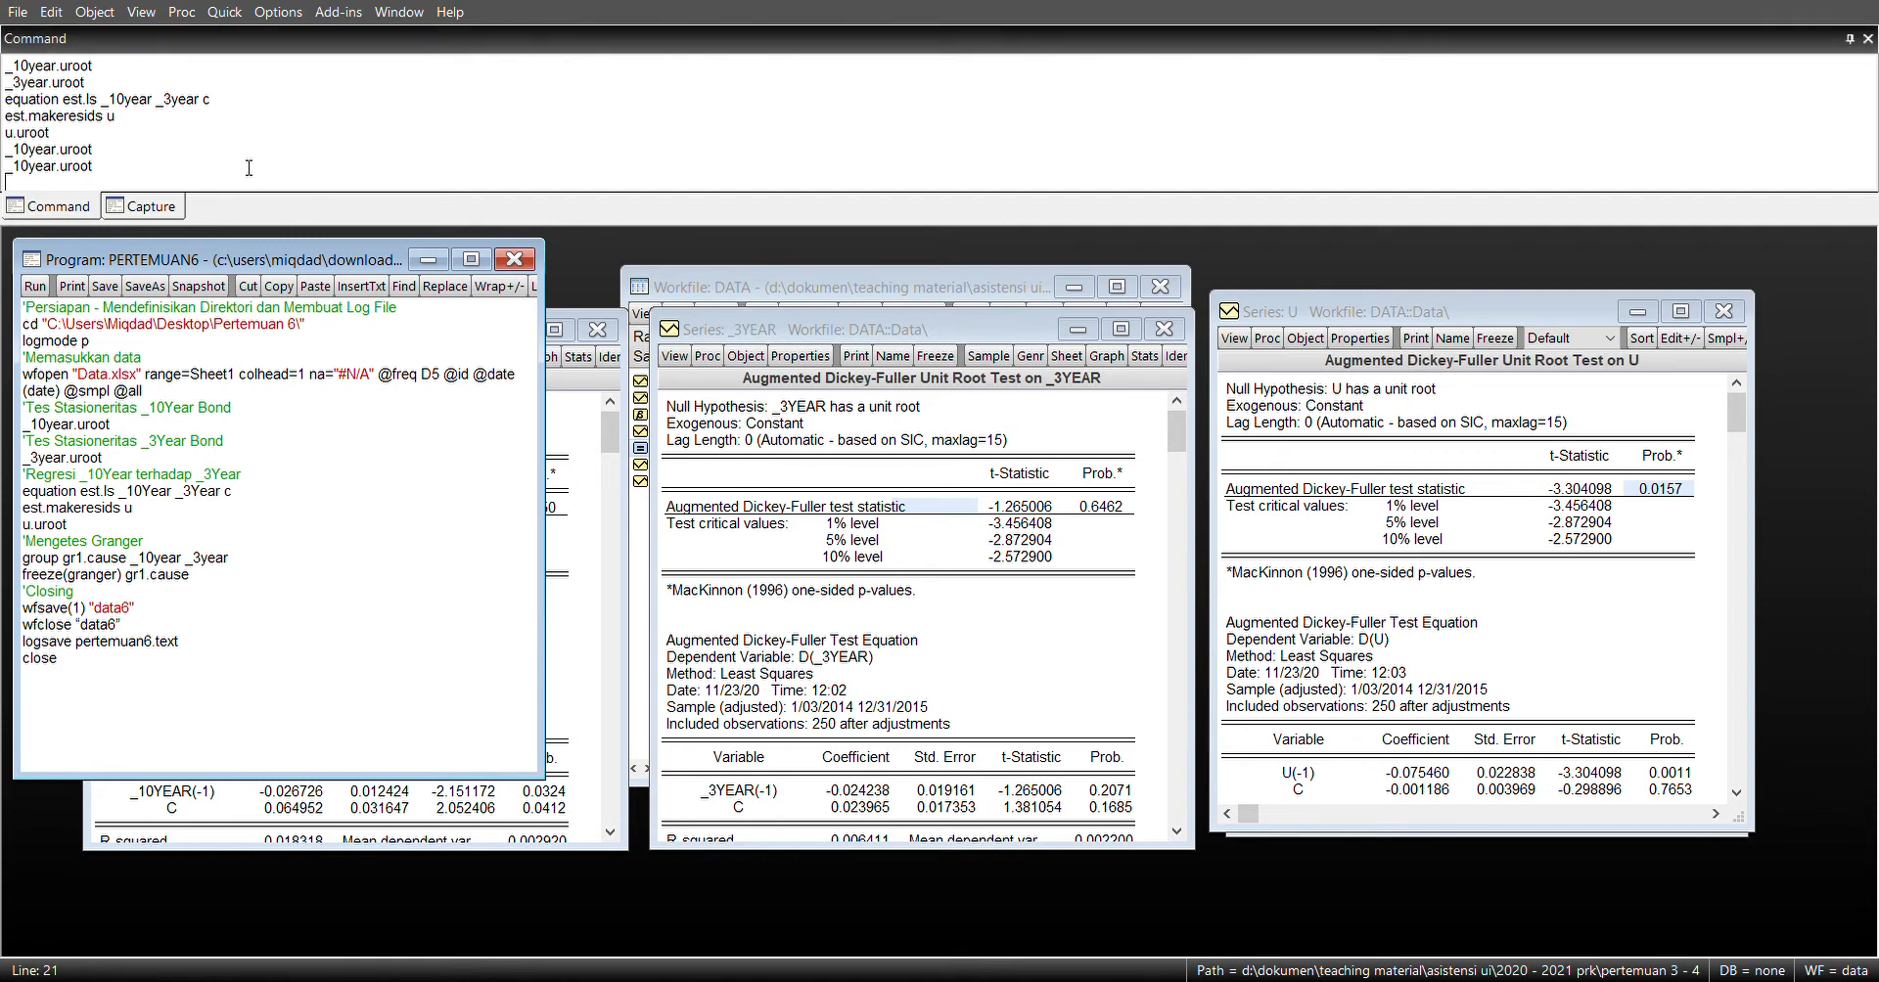
{"action": "type", "text": "group"}
{"action": "key", "text": "BackSpace"}
{"action": "key", "text": "BackSpace"}
{"action": "type", "text": "_"}
{"action": "type", "text": " gr1"}
{"action": "key", "text": "BackSpace"}
{"action": "key", "text": "BackSpace"}
{"action": "key", "text": "BackSpace"}
{"action": "key", "text": "BackSpace"}
{"action": "key", "text": "BackSpace"}
{"action": "type", "text": "gr _10year _3year"}
{"action": "key", "text": "Return"}
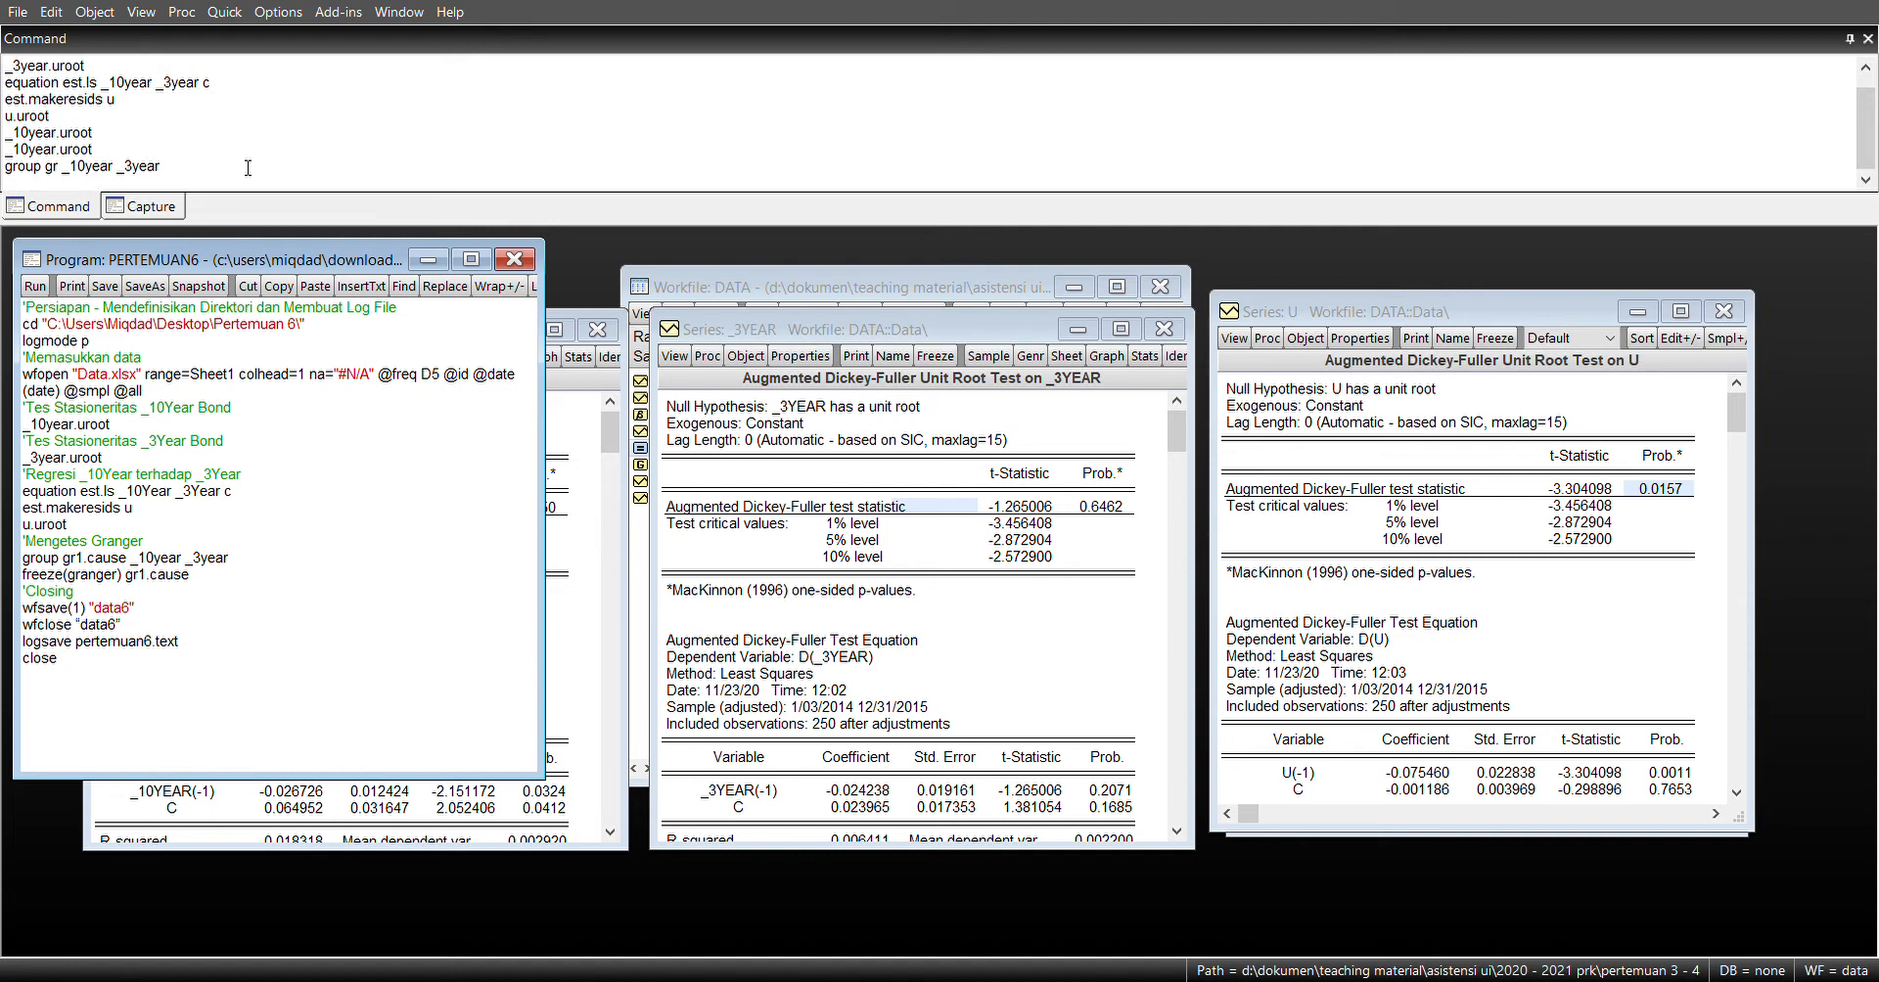
Step: Run the pairwise Granger causality test with gr.cause and inspect the probabilities of both null hypotheses
{"action": "type", "text": "gr.cause"}
{"action": "key", "text": "Return"}
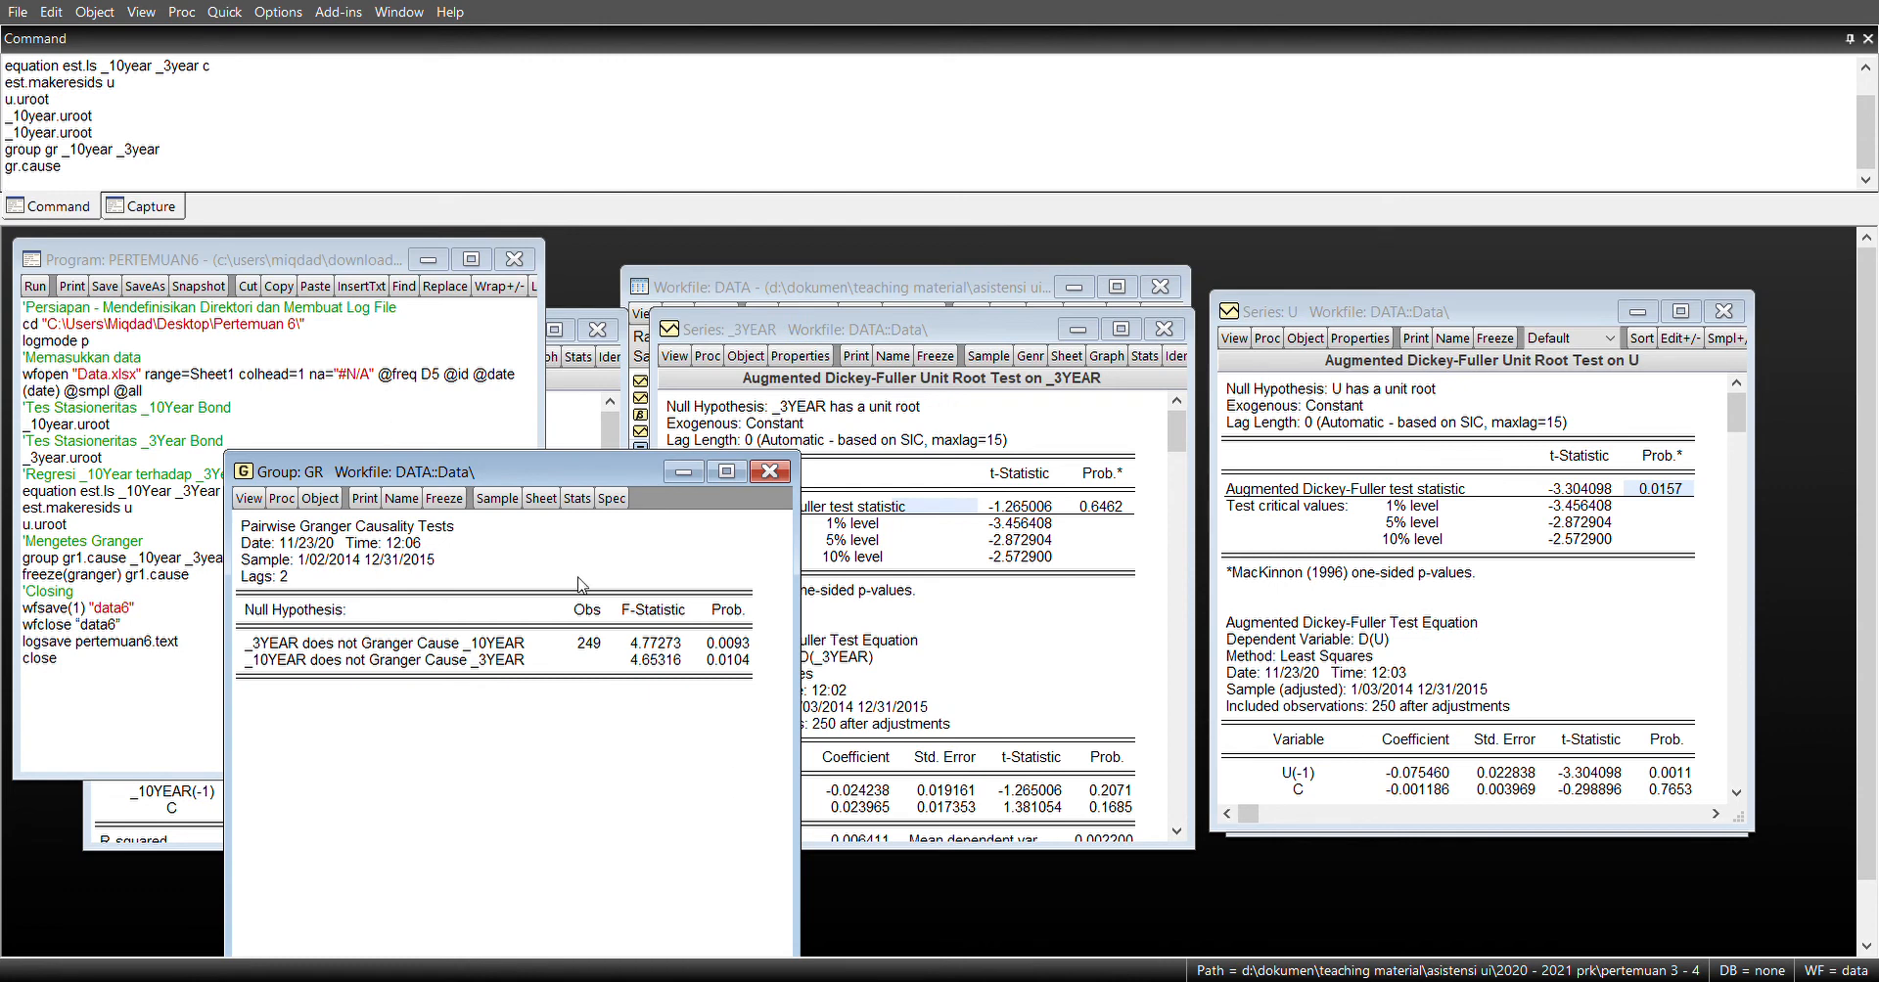
{"action": "left_click", "coordinate": [281, 648]}
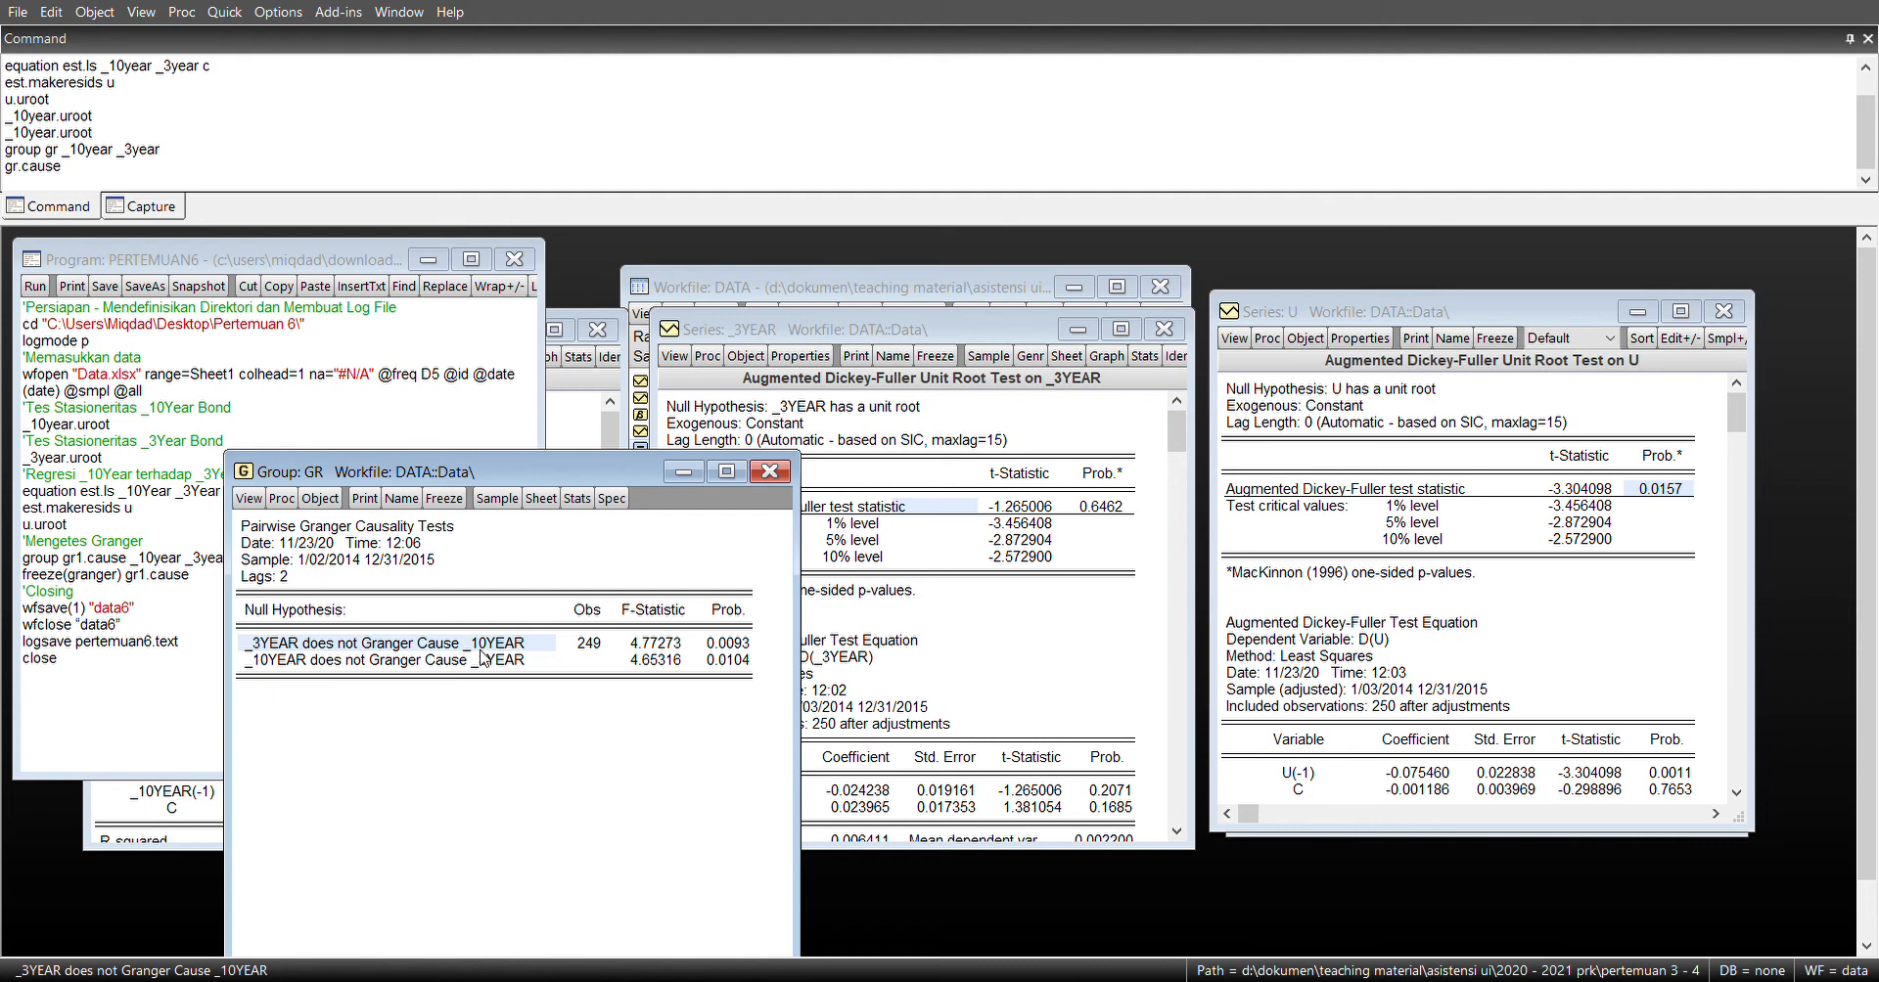
{"action": "left_click", "coordinate": [739, 650]}
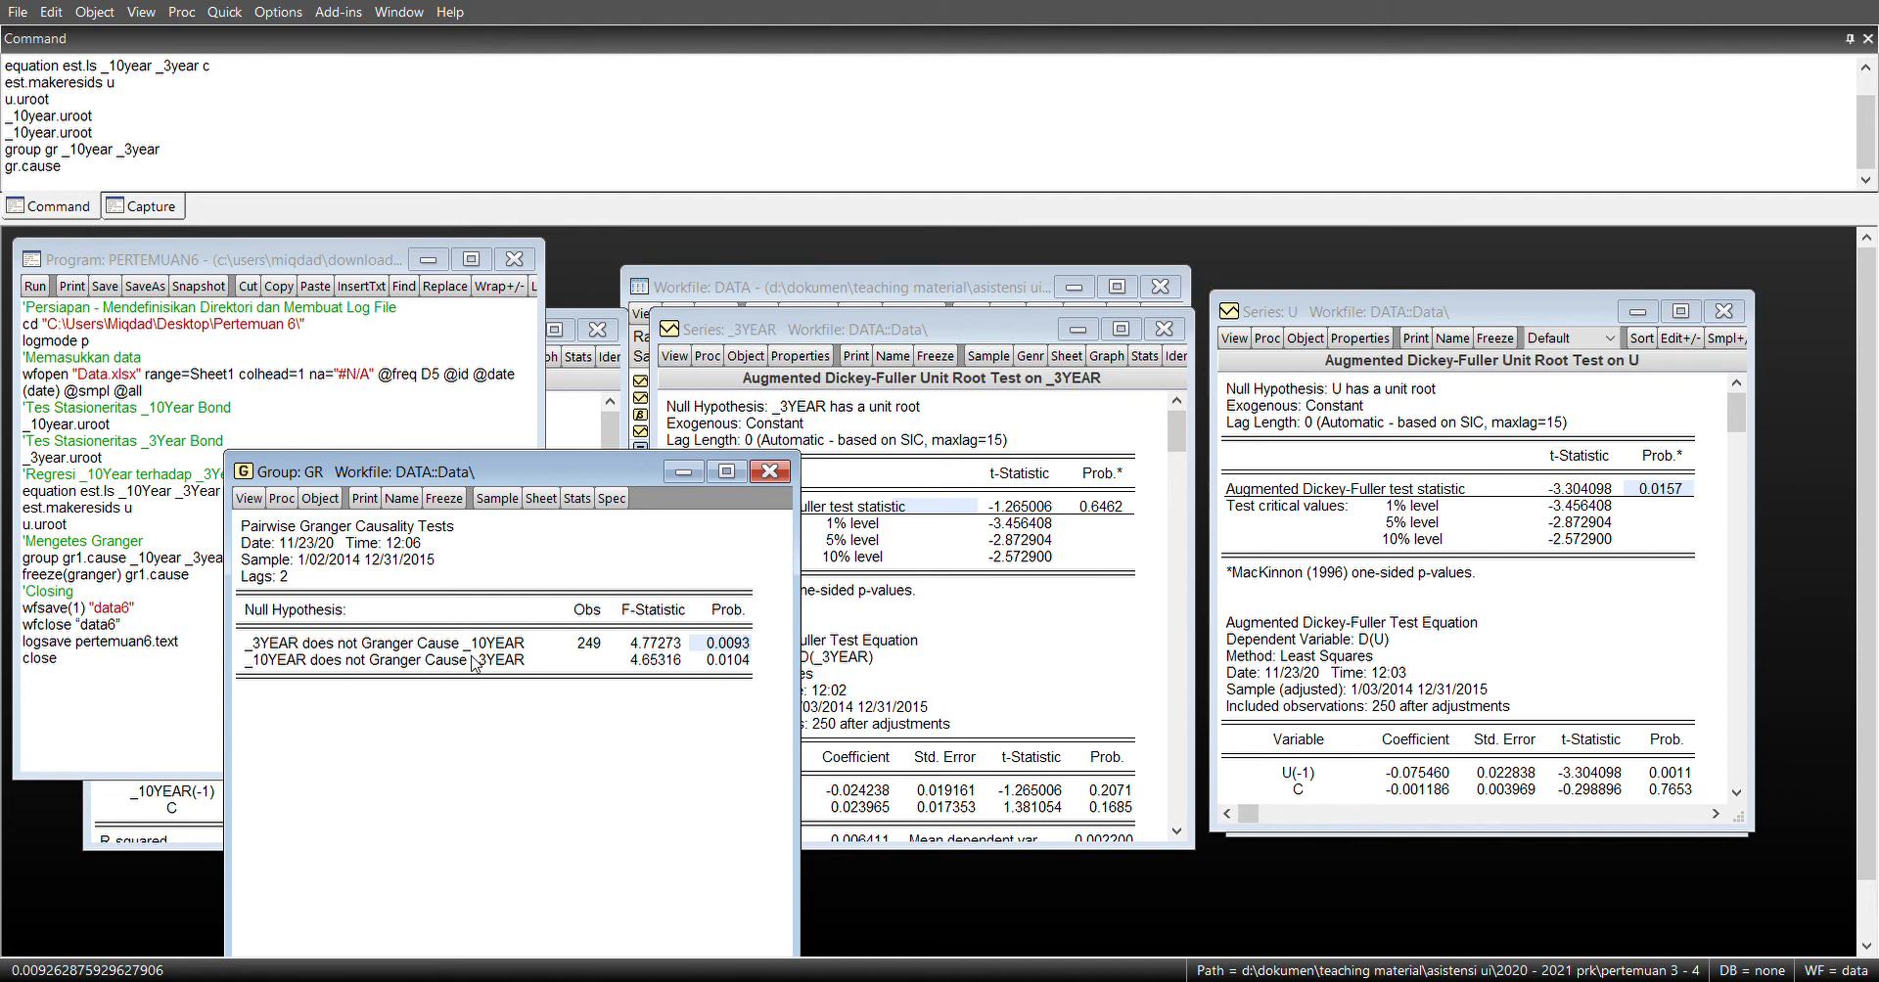
{"action": "left_click", "coordinate": [724, 662]}
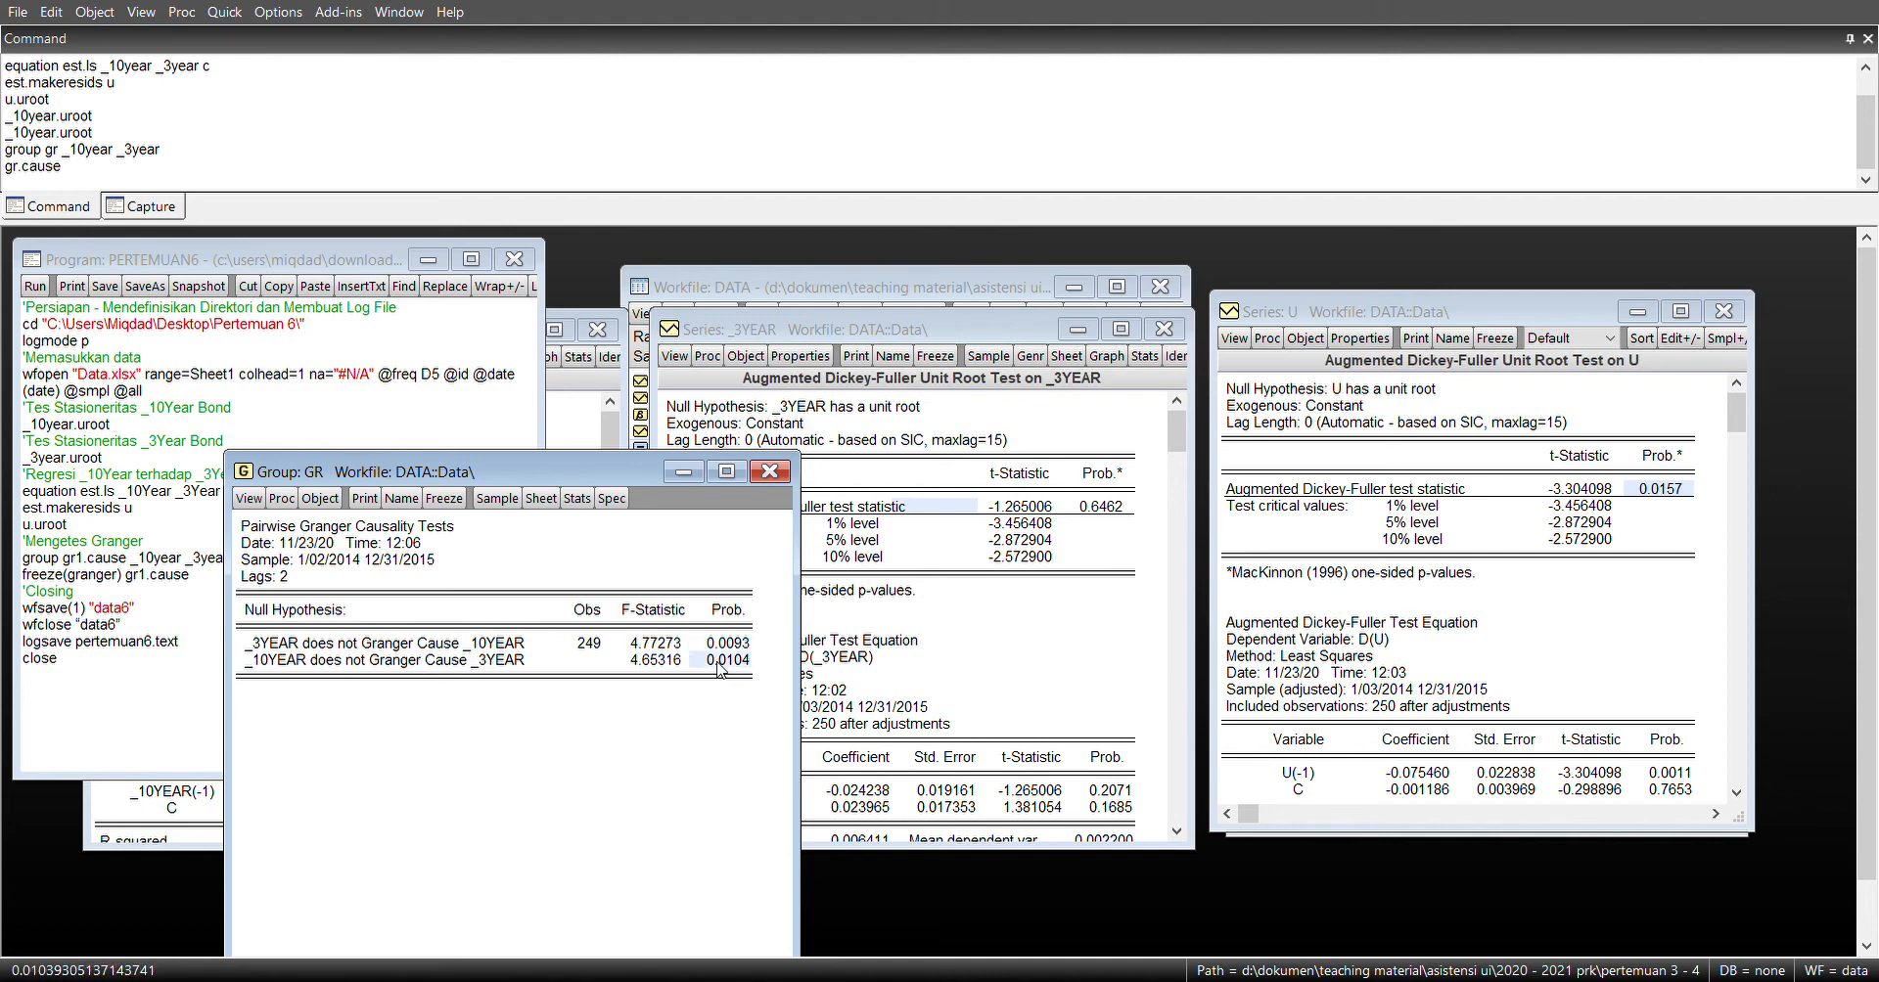